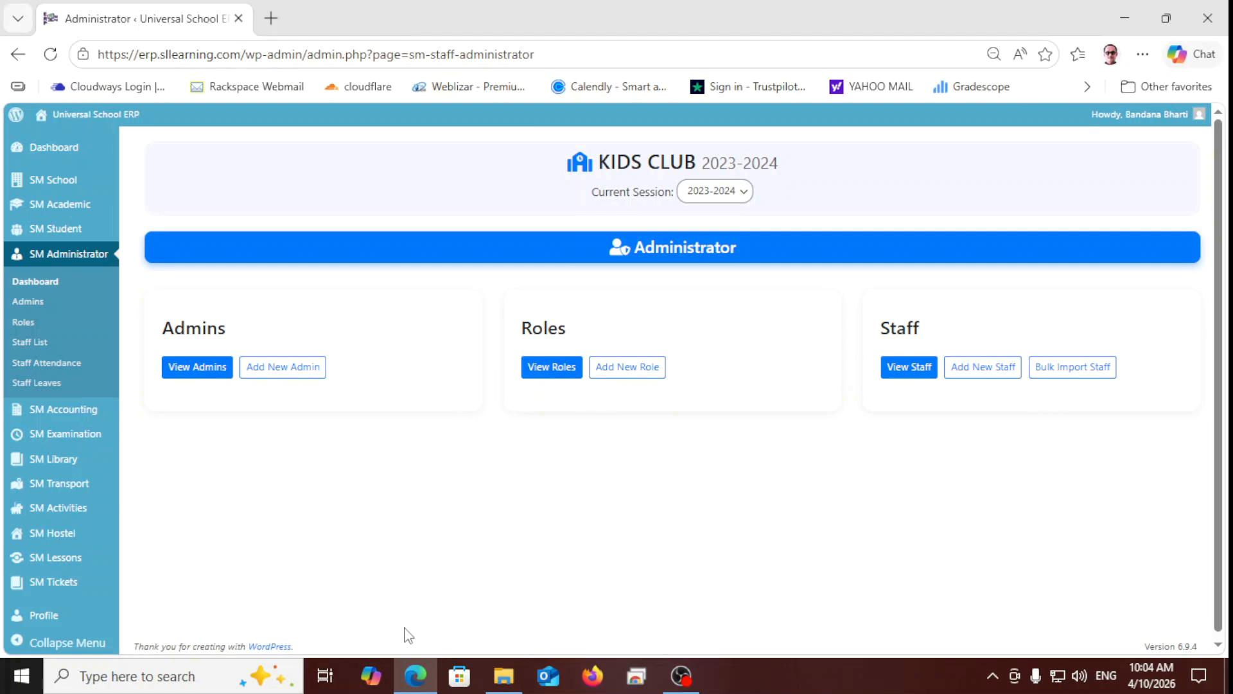
Open the form for adding a new admin and review its personal and joining detail fields.
{"action": "left_click", "coordinate": [50, 287]}
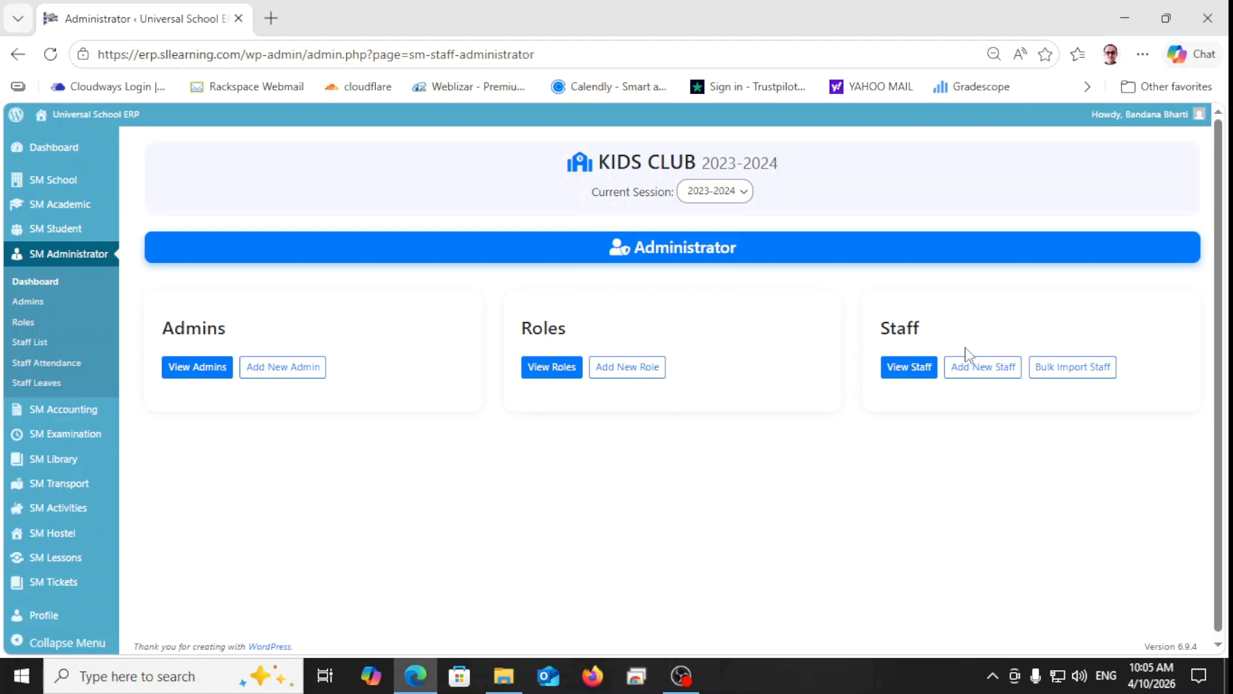
{"action": "left_click", "coordinate": [15, 301]}
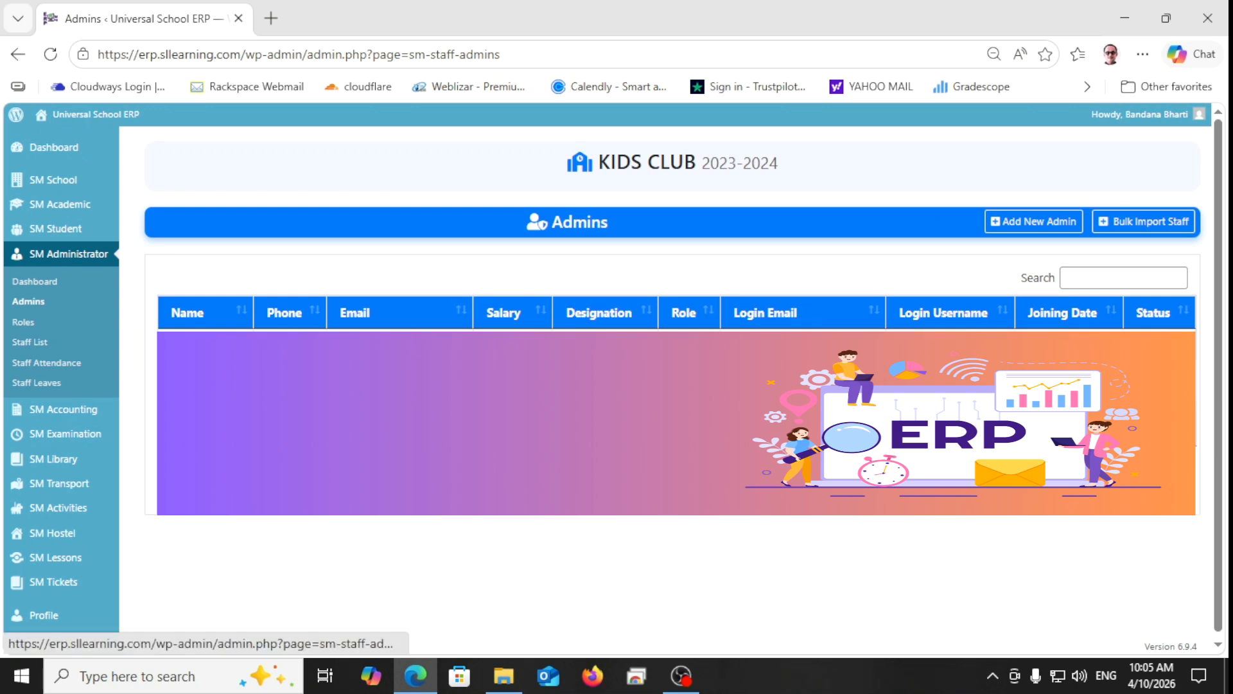
{"action": "left_click", "coordinate": [1040, 222]}
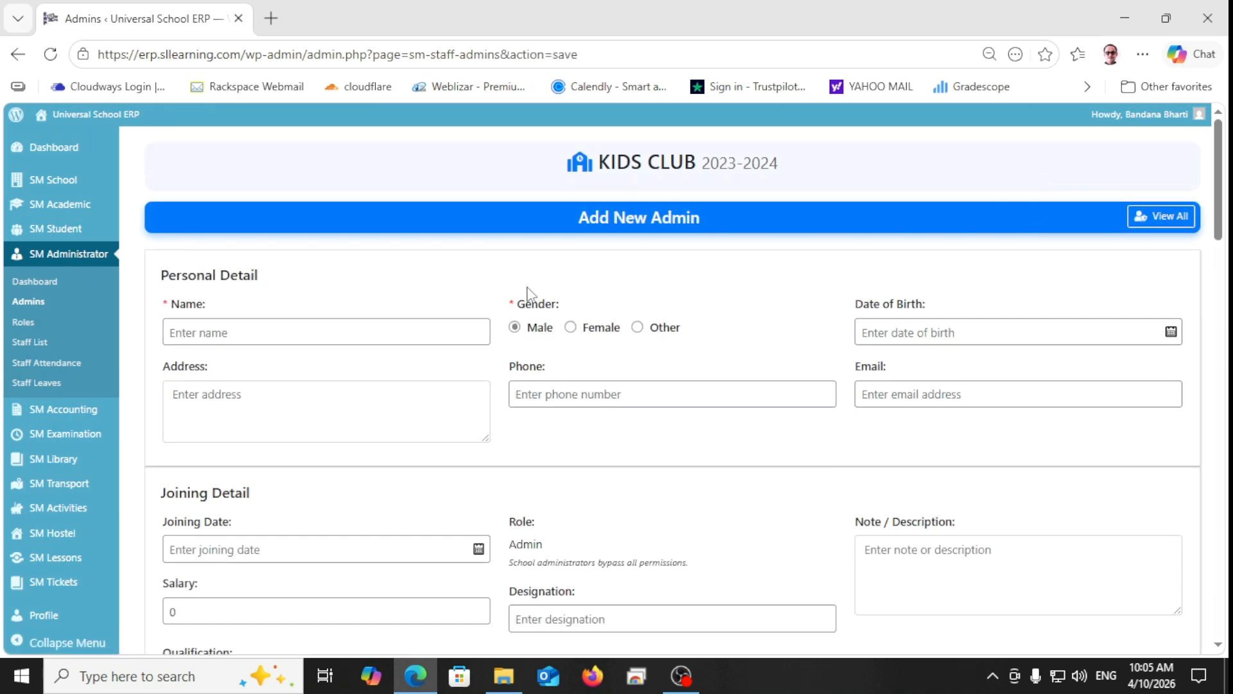
{"action": "scroll", "coordinate": [526, 292], "scroll_direction": "down", "scroll_amount": 3}
{"action": "scroll", "coordinate": [517, 295], "scroll_direction": "up", "scroll_amount": 2}
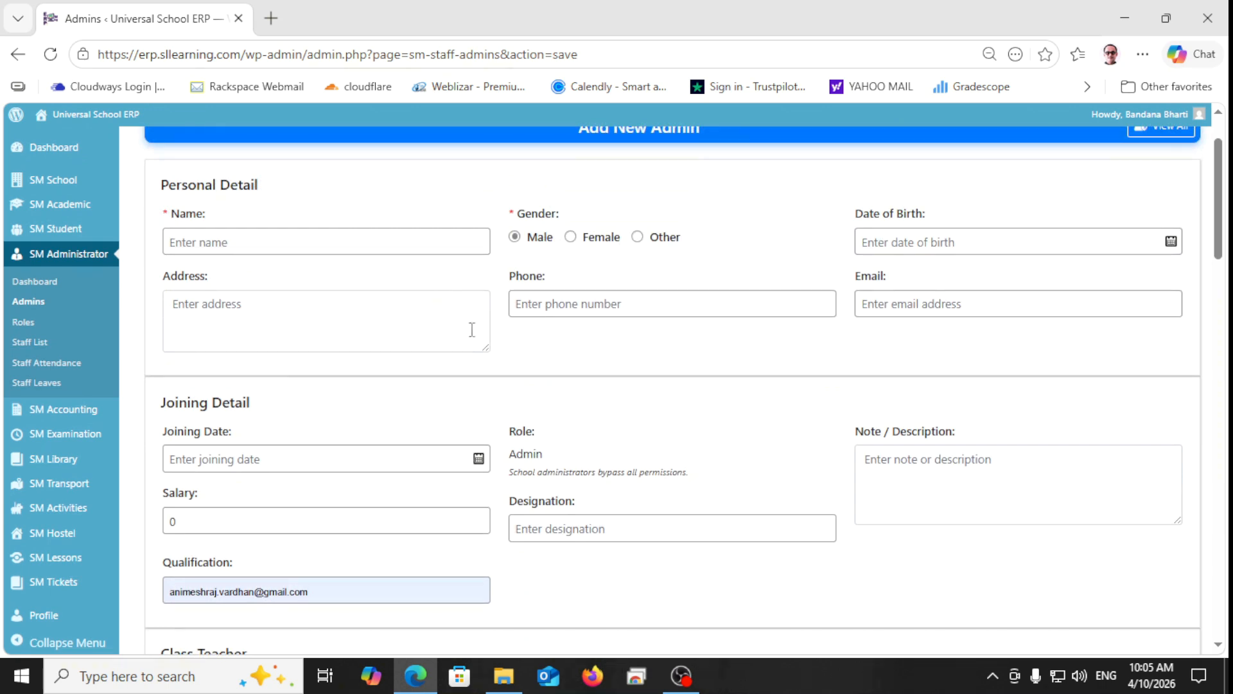
{"action": "scroll", "coordinate": [383, 375], "scroll_direction": "down", "scroll_amount": 2}
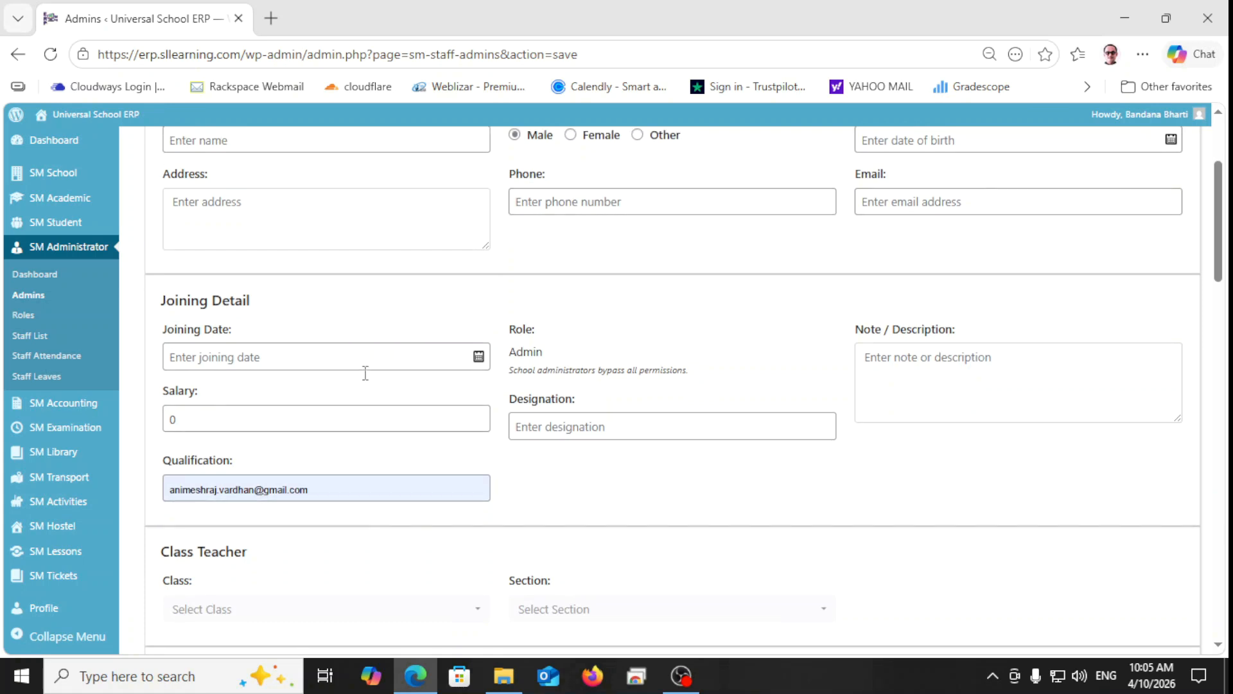
{"action": "scroll", "coordinate": [364, 373], "scroll_direction": "down", "scroll_amount": 3}
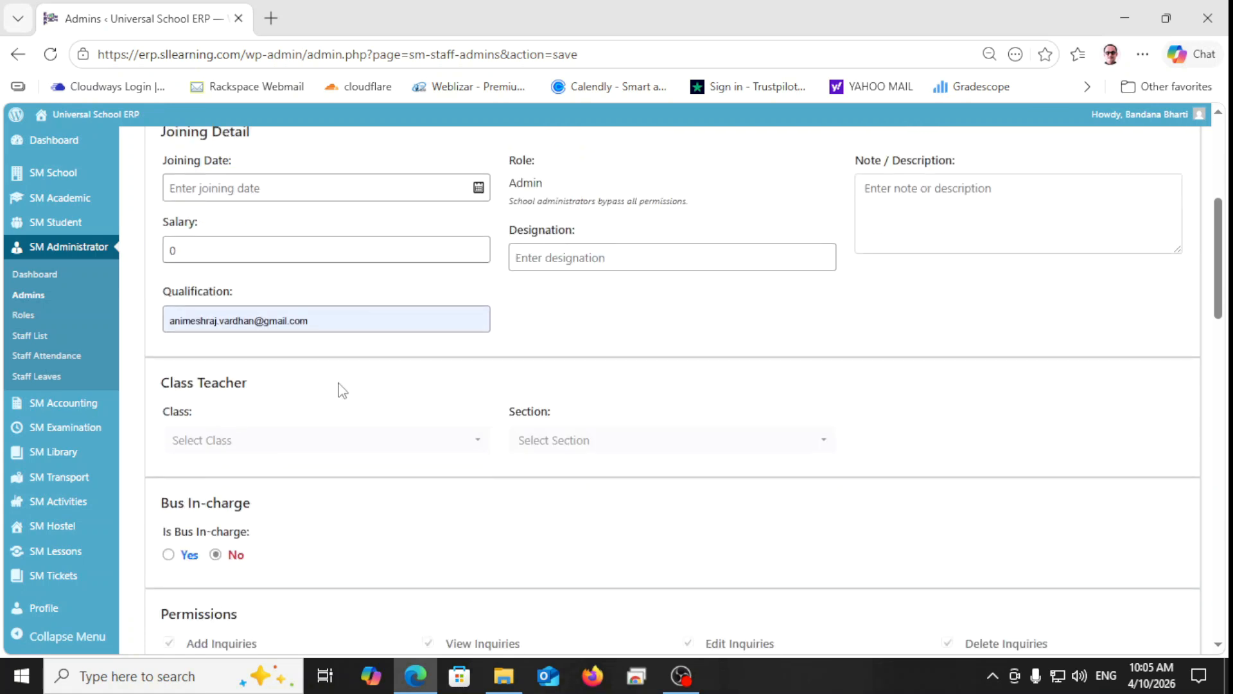
Look through the class choices in the Class Teacher section without selecting one.
{"action": "left_click", "coordinate": [221, 449]}
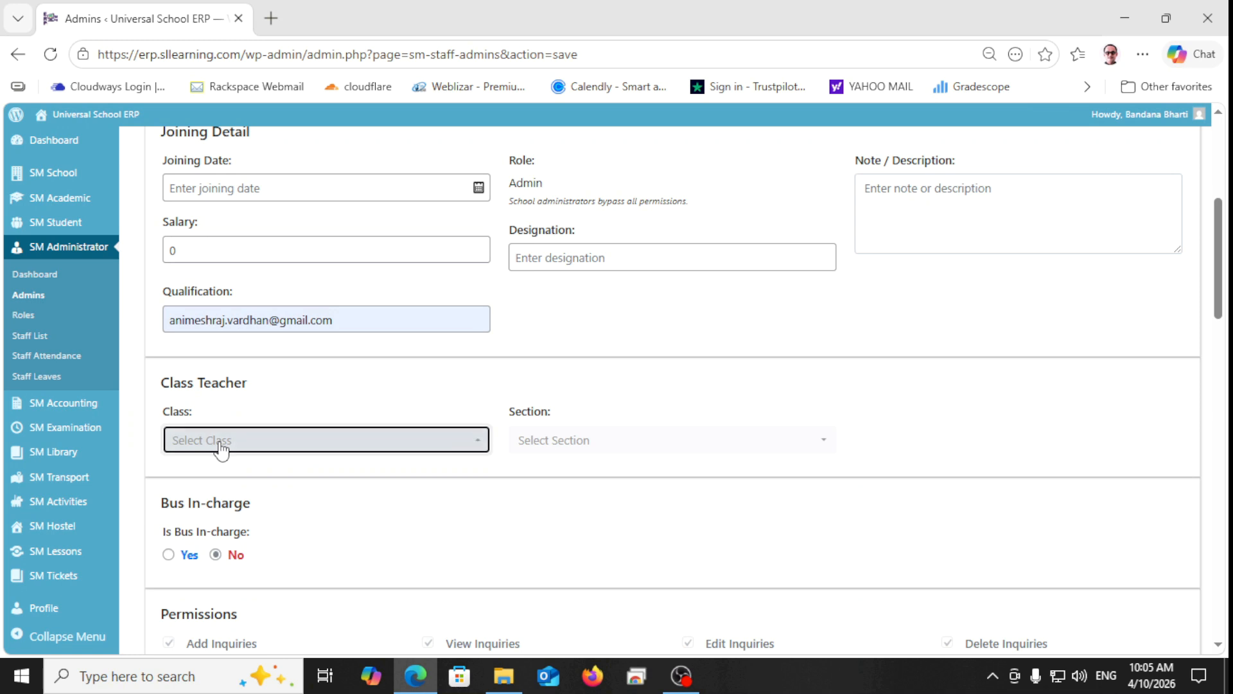
{"action": "left_click", "coordinate": [221, 449]}
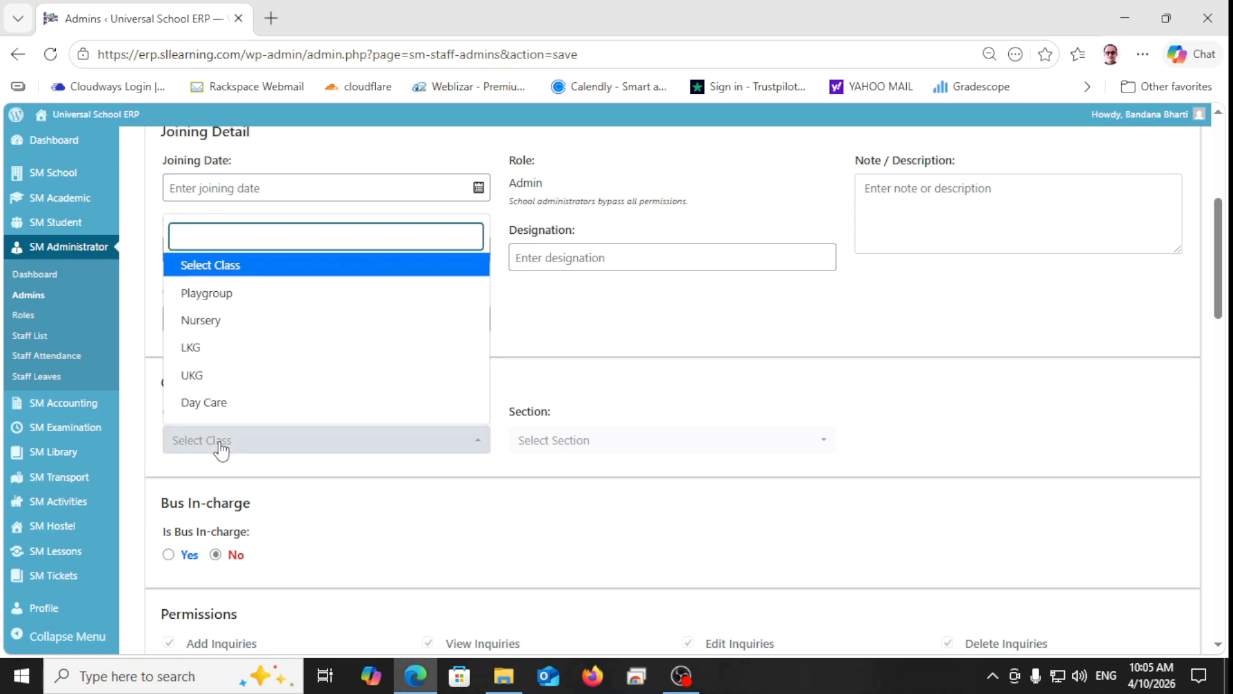
{"action": "left_click", "coordinate": [220, 449]}
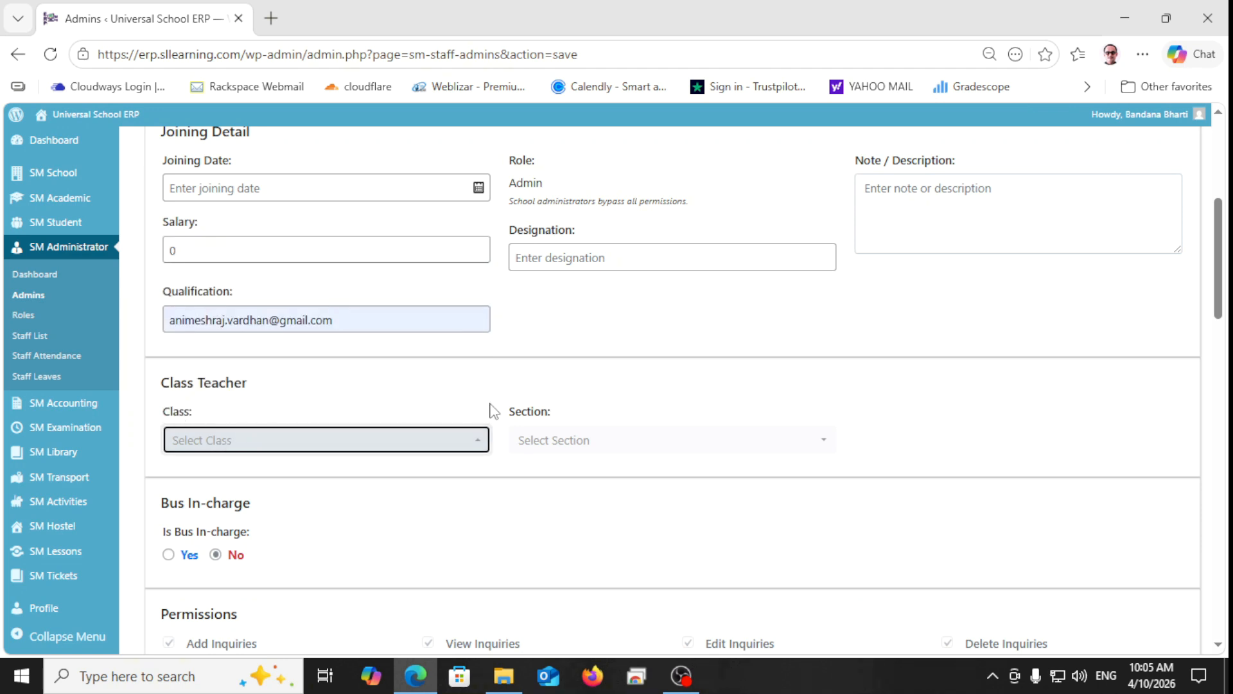
Examine the bus in-charge option and the full list of admin permissions in the form.
{"action": "scroll", "coordinate": [491, 408], "scroll_direction": "down", "scroll_amount": 3}
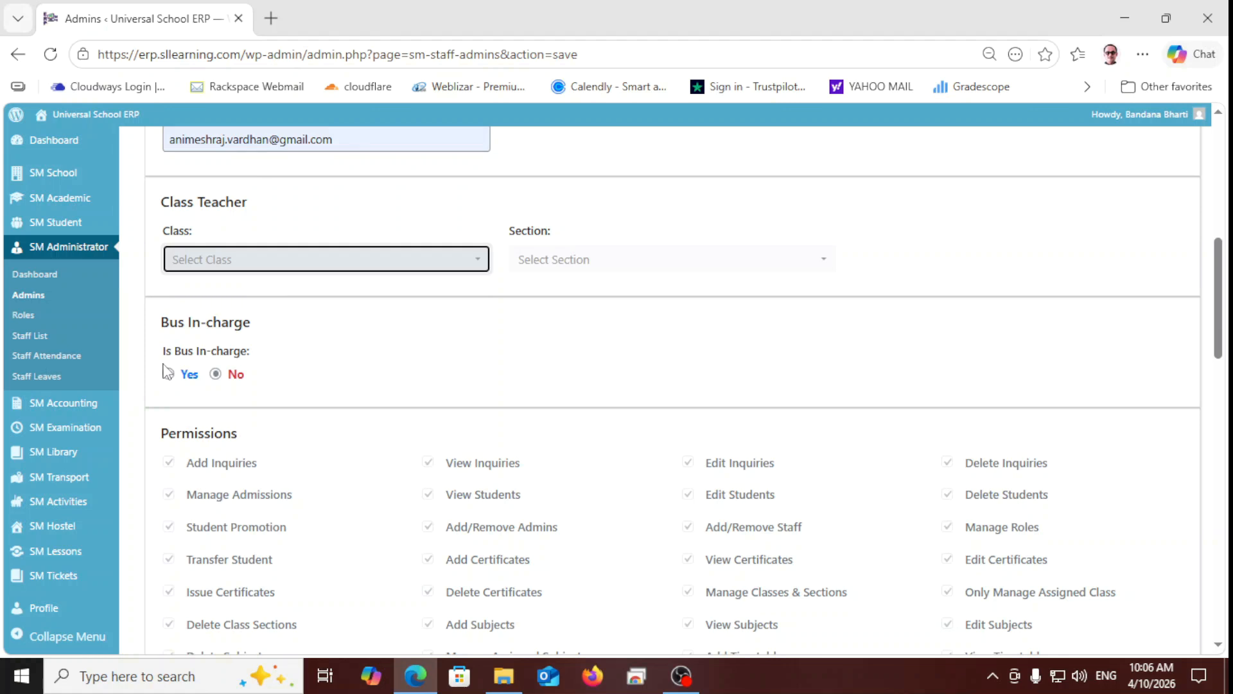
{"action": "scroll", "coordinate": [250, 381], "scroll_direction": "down", "scroll_amount": 2}
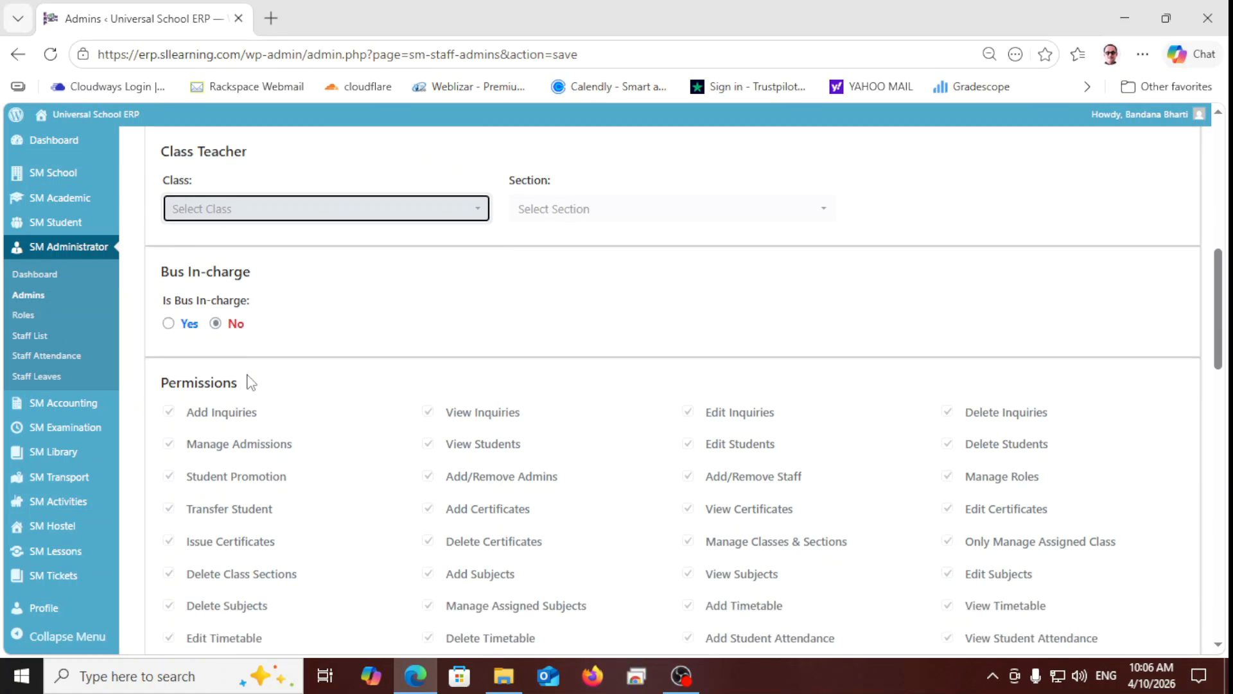
{"action": "scroll", "coordinate": [250, 382], "scroll_direction": "down", "scroll_amount": 2}
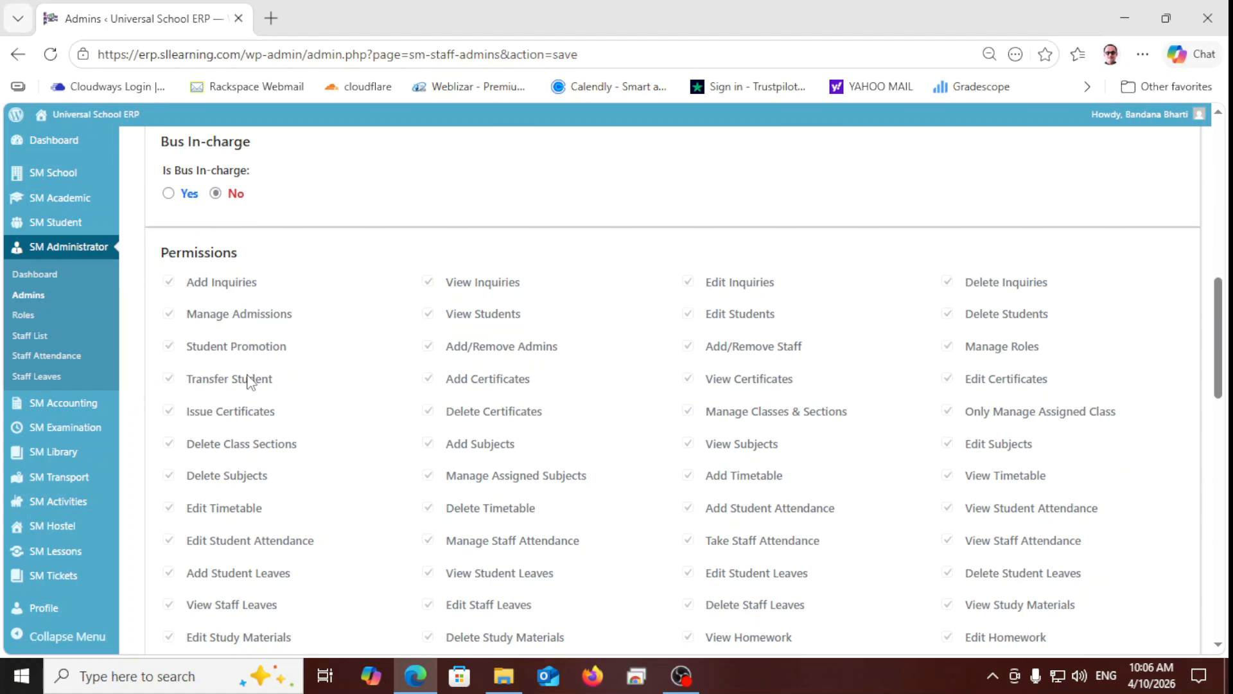
{"action": "scroll", "coordinate": [250, 382], "scroll_direction": "down", "scroll_amount": 14}
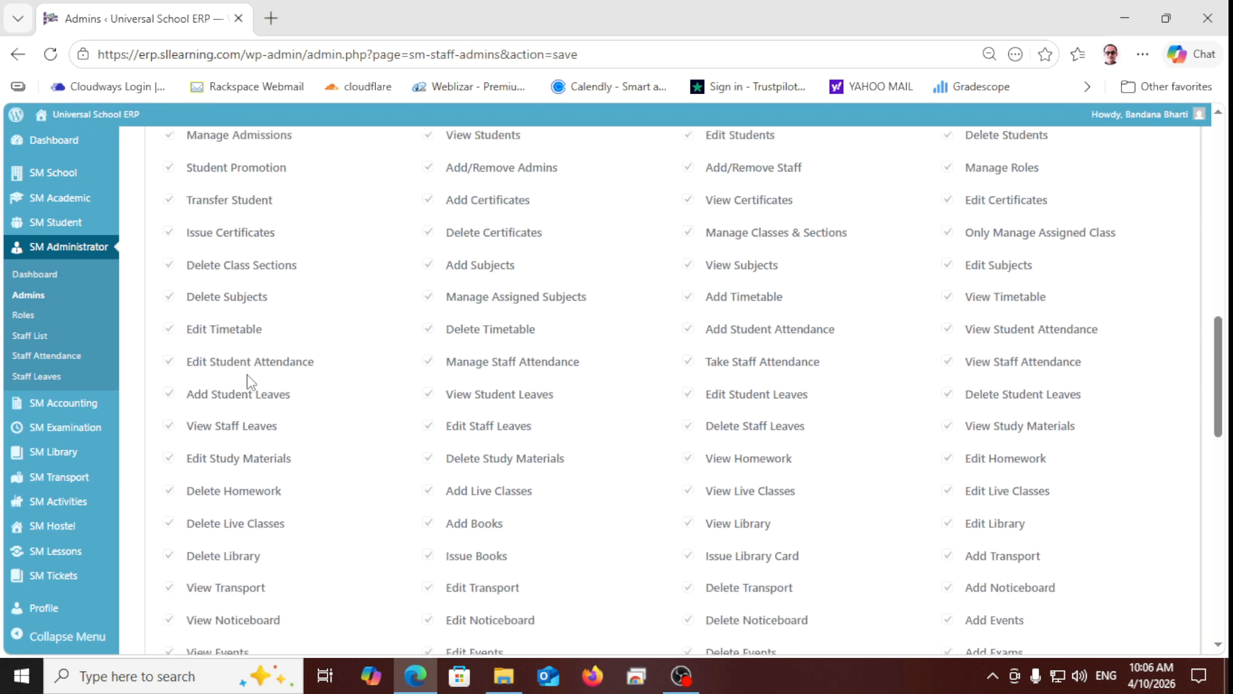
{"action": "scroll", "coordinate": [492, 396], "scroll_direction": "down", "scroll_amount": 4}
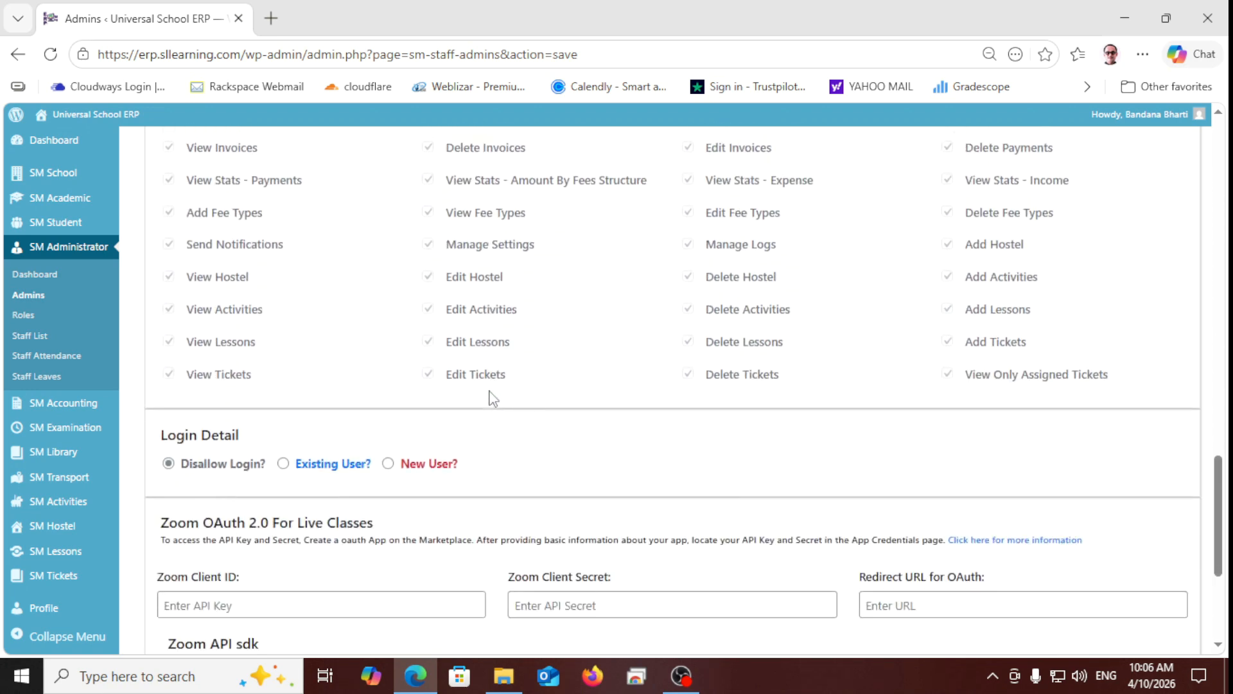
{"action": "scroll", "coordinate": [492, 396], "scroll_direction": "up", "scroll_amount": 6}
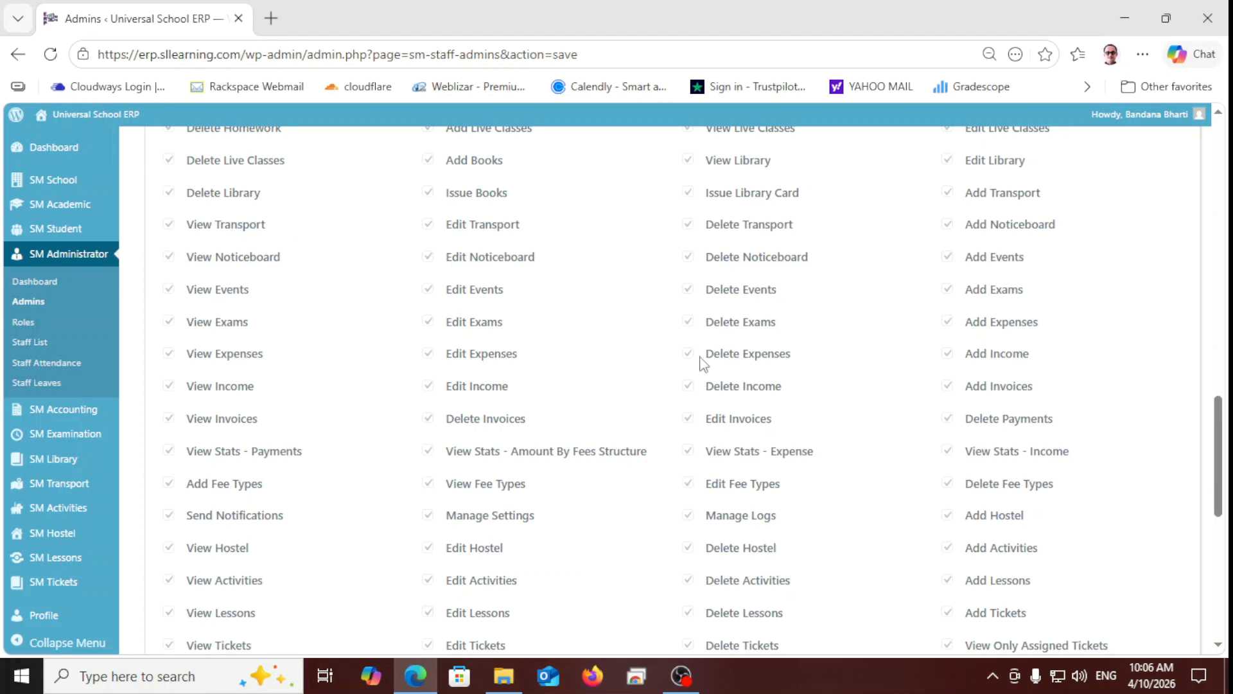
{"action": "scroll", "coordinate": [787, 395], "scroll_direction": "down", "scroll_amount": 4}
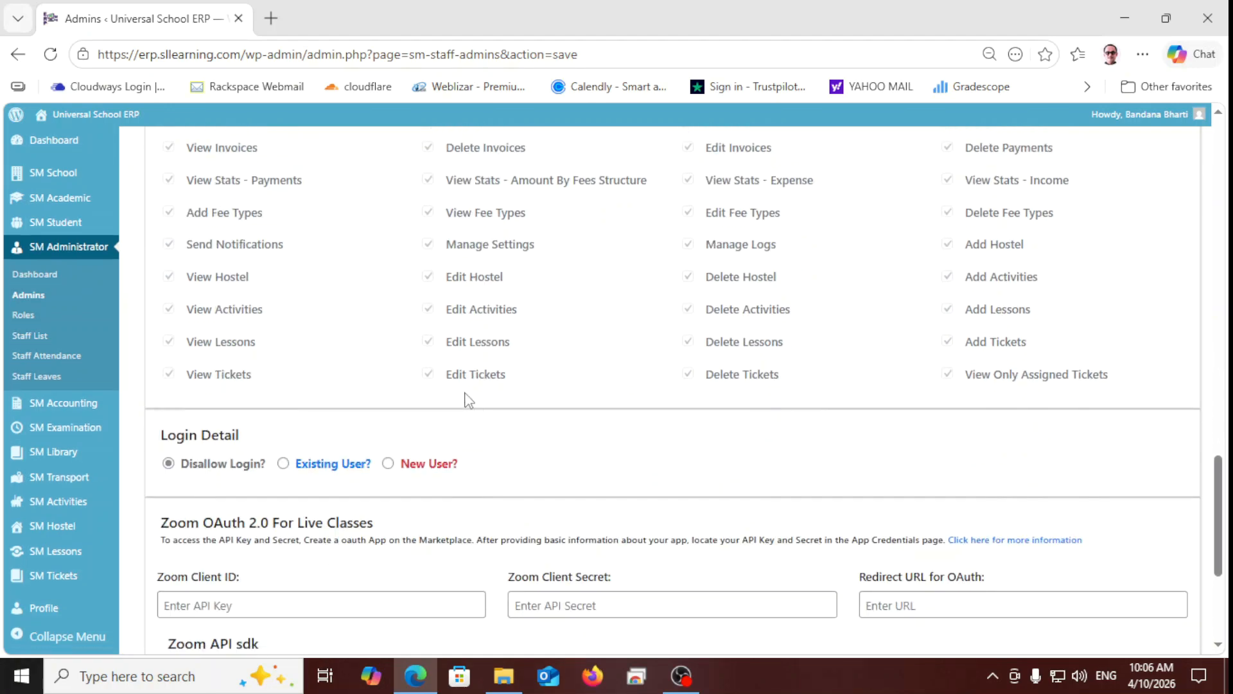
Set the admin's login detail to New User and try to submit the new admin form.
{"action": "left_click", "coordinate": [388, 463]}
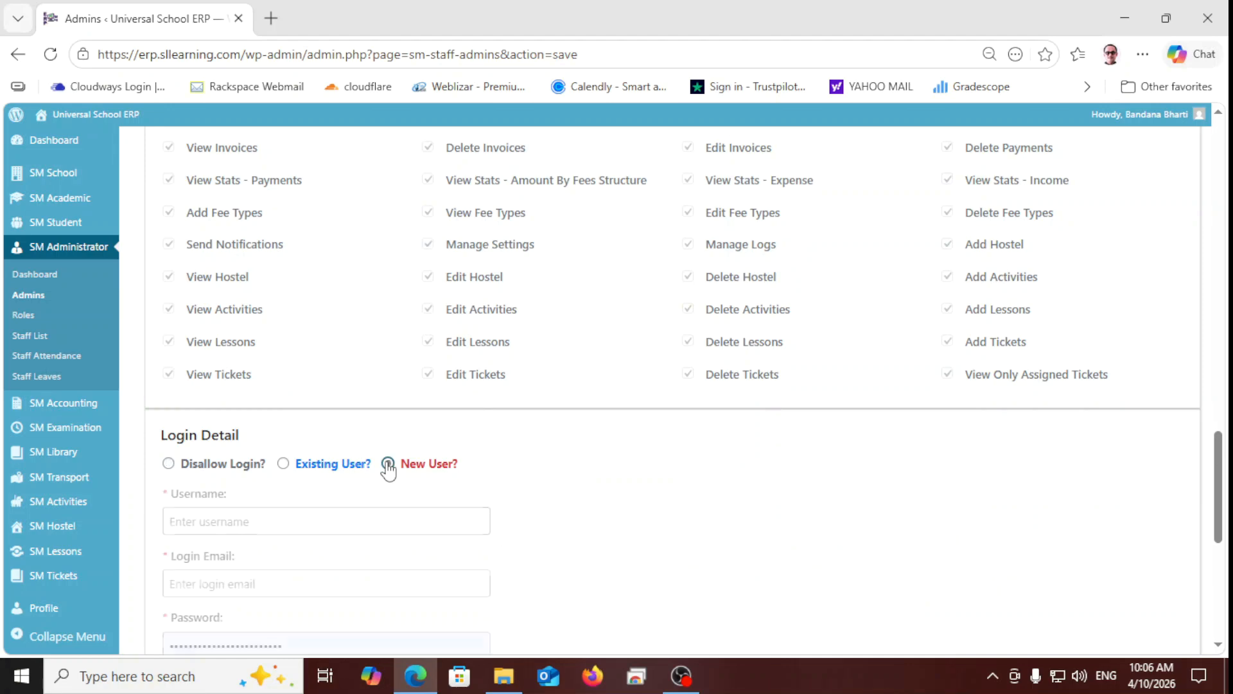
{"action": "scroll", "coordinate": [387, 465], "scroll_direction": "down", "scroll_amount": 3}
{"action": "scroll", "coordinate": [337, 390], "scroll_direction": "down", "scroll_amount": 4}
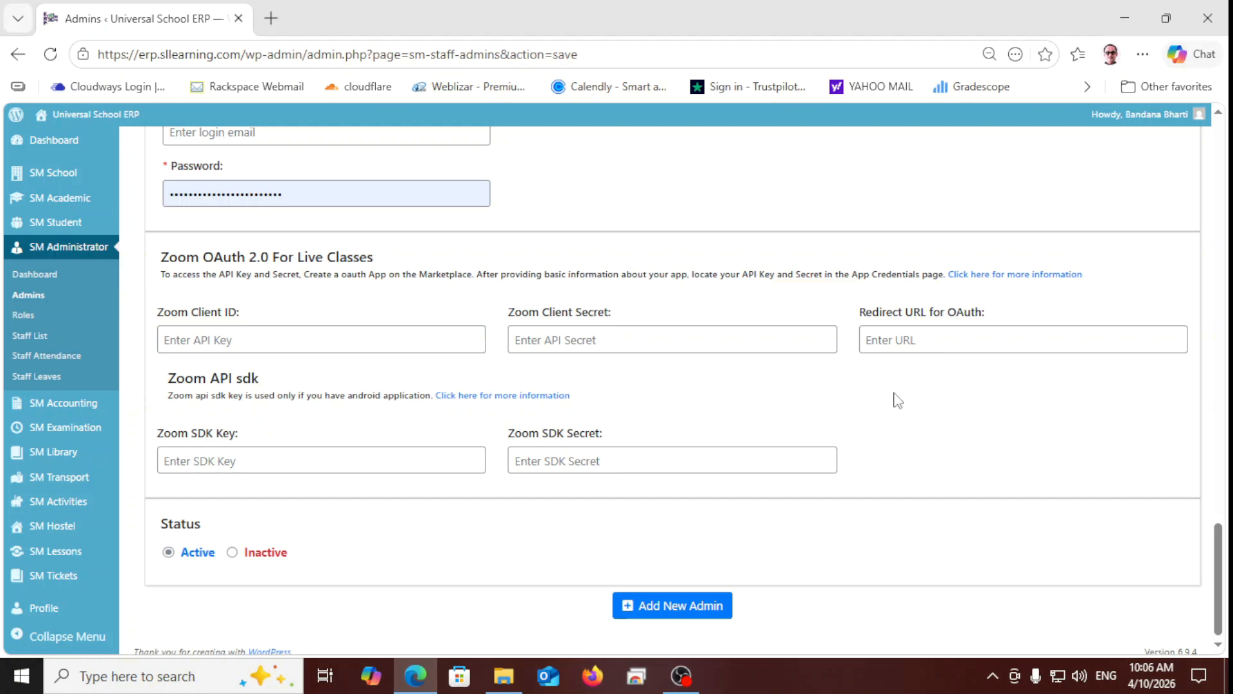
{"action": "scroll", "coordinate": [892, 401], "scroll_direction": "down", "scroll_amount": 1}
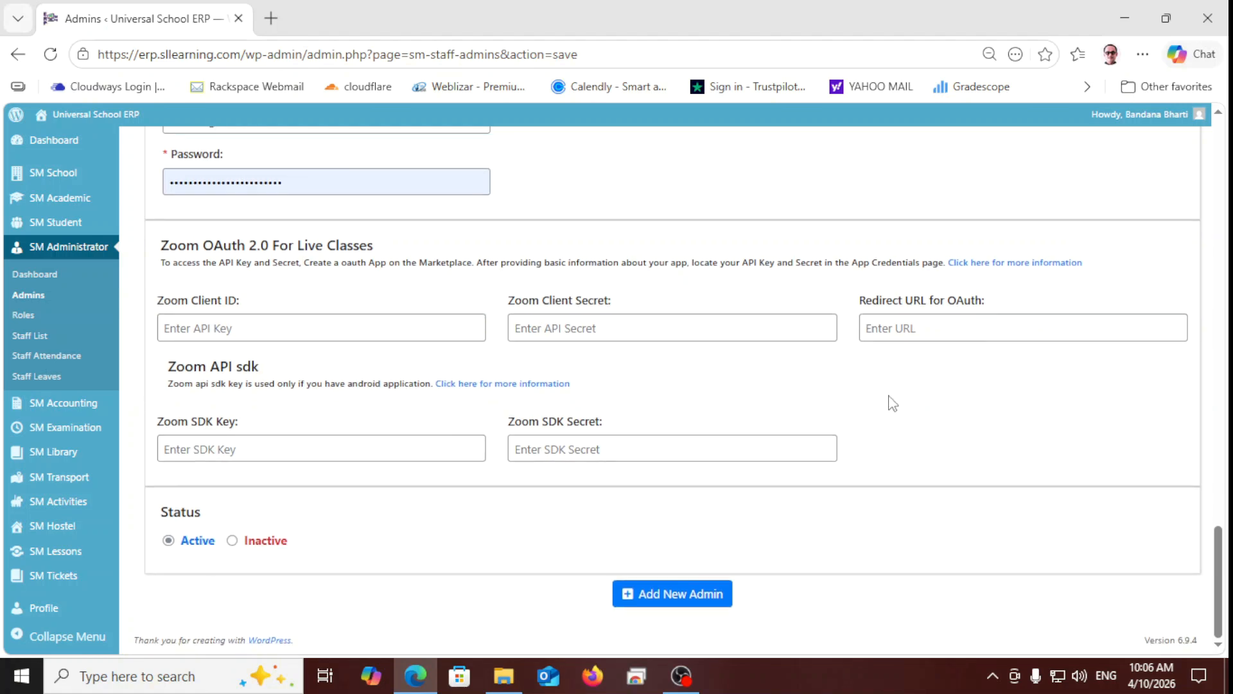
{"action": "left_click", "coordinate": [666, 610]}
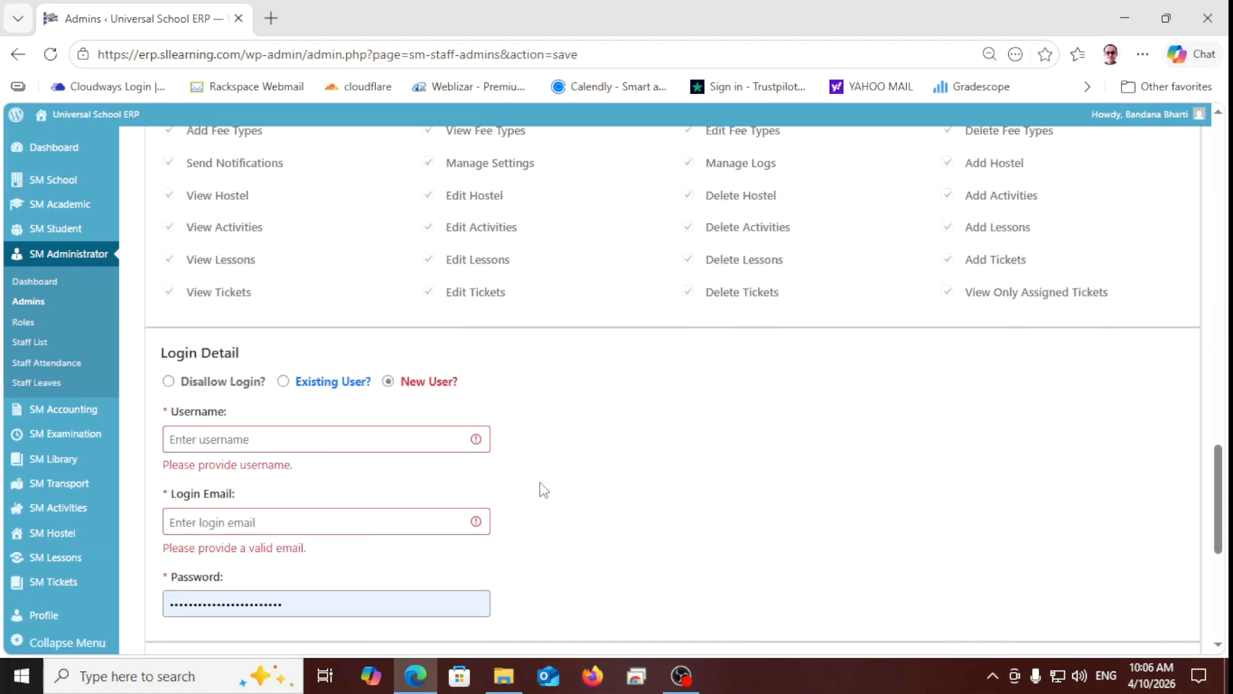
Start a new staff role and name it Librarian.
{"action": "left_click", "coordinate": [41, 323]}
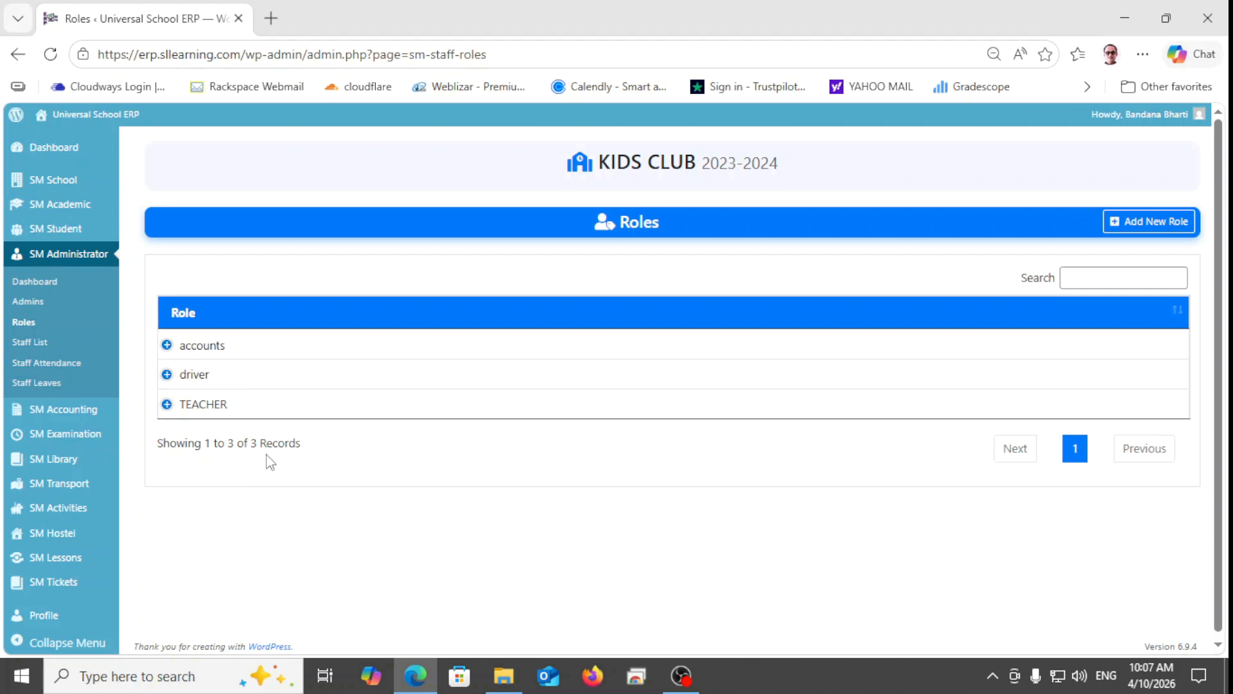
{"action": "left_click", "coordinate": [1131, 223]}
{"action": "left_click", "coordinate": [465, 307]}
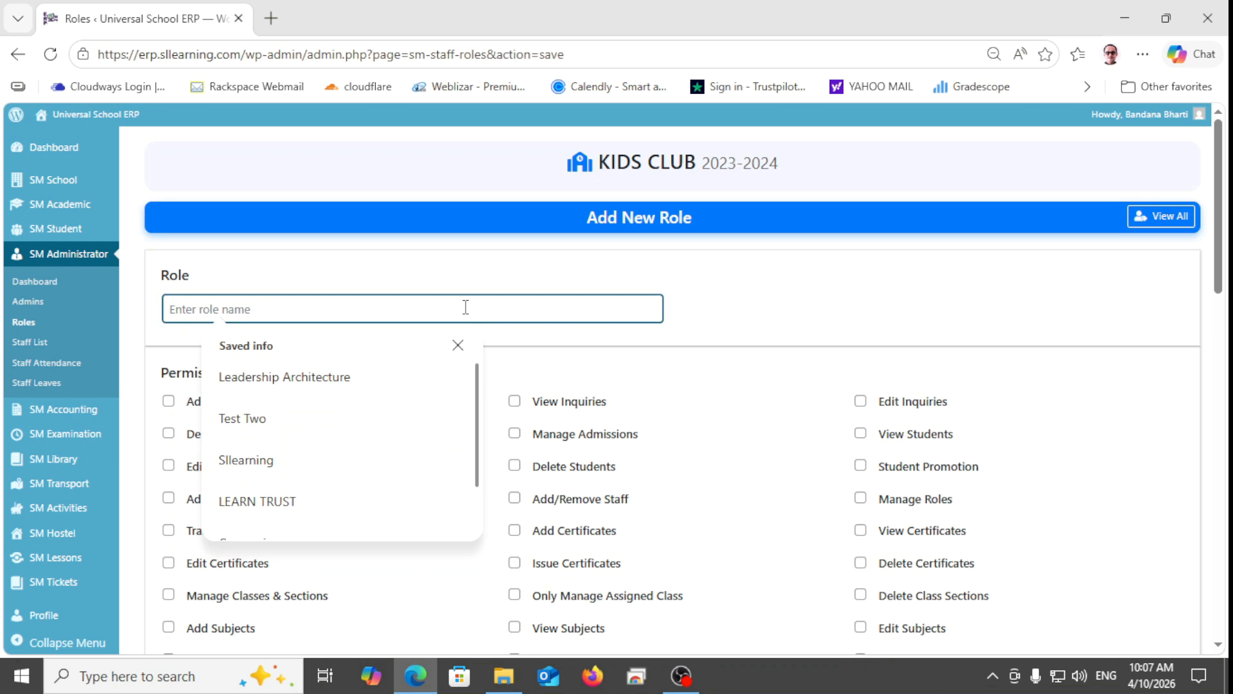
{"action": "type", "text": "Lib"}
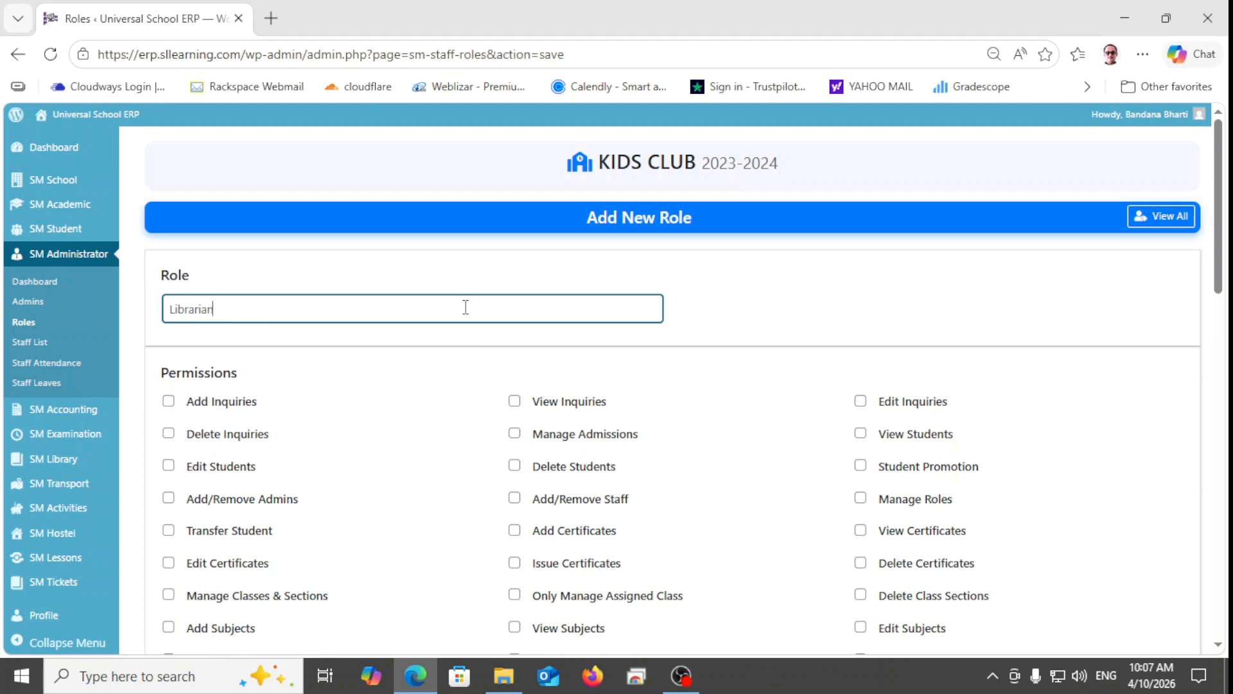
{"action": "type", "text": "rarian"}
Grant the role the View Library, Edit Library, Delete Library and Issue Library Card permissions.
{"action": "scroll", "coordinate": [424, 377], "scroll_direction": "down", "scroll_amount": 3}
{"action": "scroll", "coordinate": [424, 377], "scroll_direction": "down", "scroll_amount": 3}
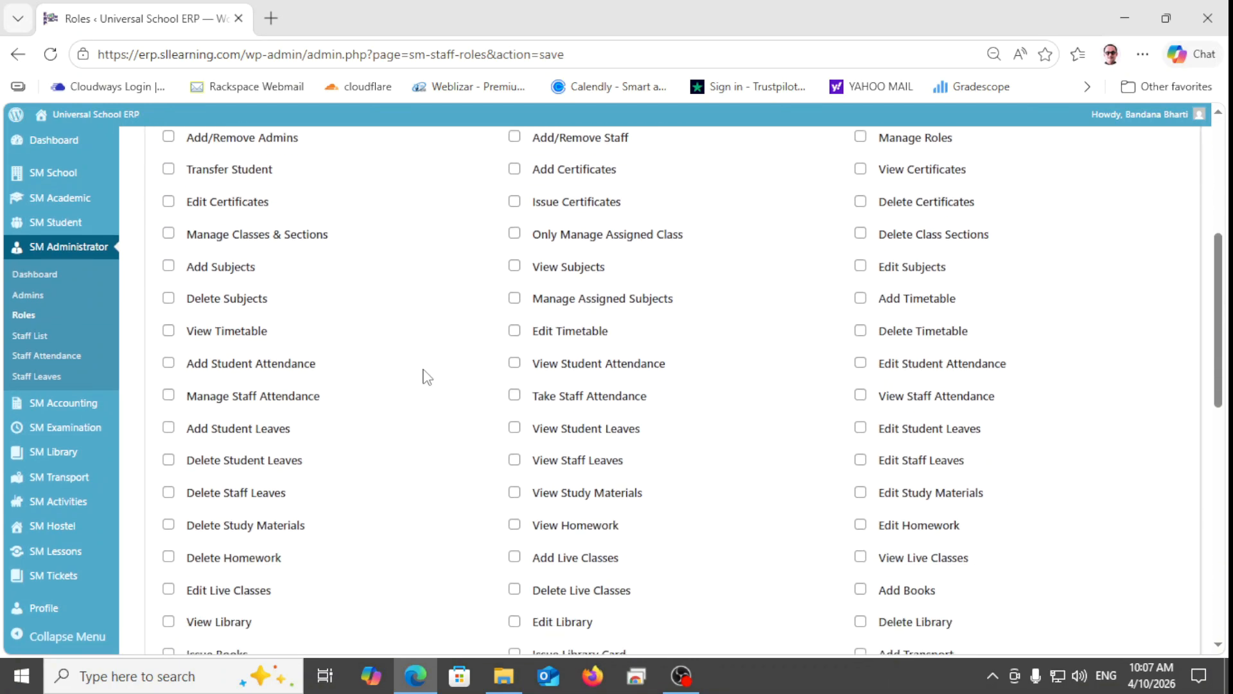
{"action": "scroll", "coordinate": [424, 377], "scroll_direction": "down", "scroll_amount": 4}
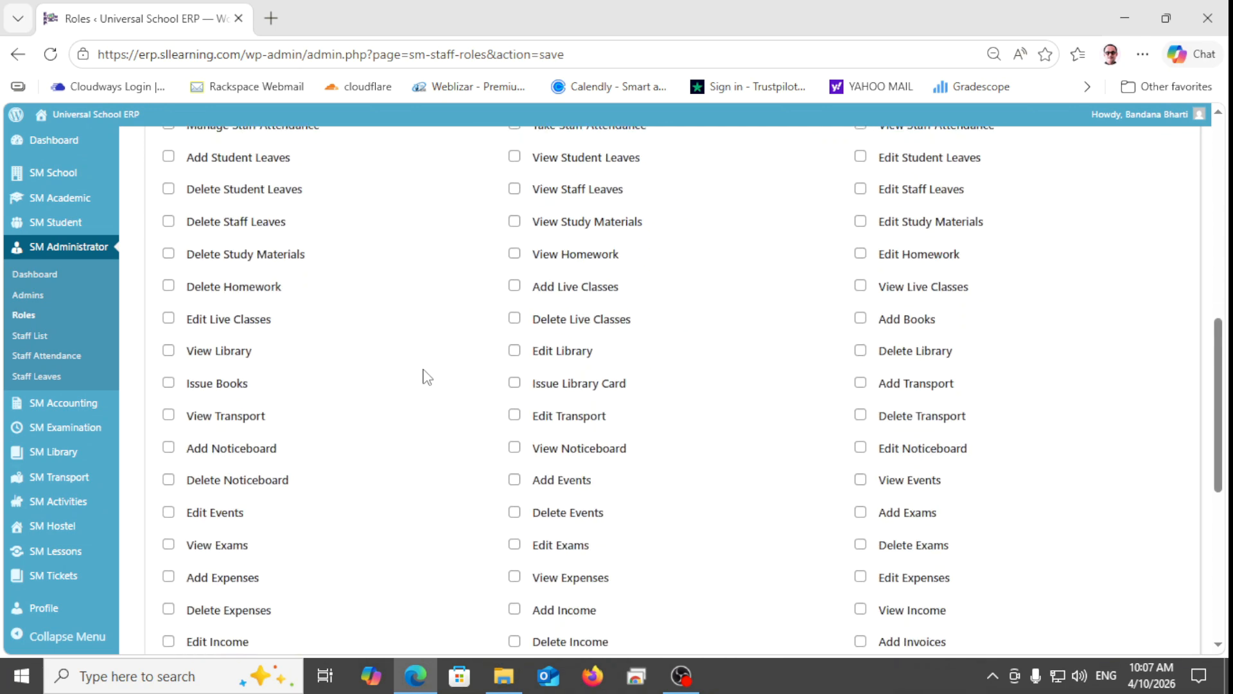
{"action": "left_click", "coordinate": [514, 351]}
{"action": "left_click", "coordinate": [860, 351]}
{"action": "left_click", "coordinate": [204, 393]}
{"action": "double_click", "coordinate": [184, 355]}
{"action": "left_click", "coordinate": [168, 352]}
{"action": "left_click", "coordinate": [514, 384]}
Submit the form to add the Librarian role.
{"action": "scroll", "coordinate": [736, 395], "scroll_direction": "down", "scroll_amount": 3}
{"action": "scroll", "coordinate": [736, 395], "scroll_direction": "down", "scroll_amount": 5}
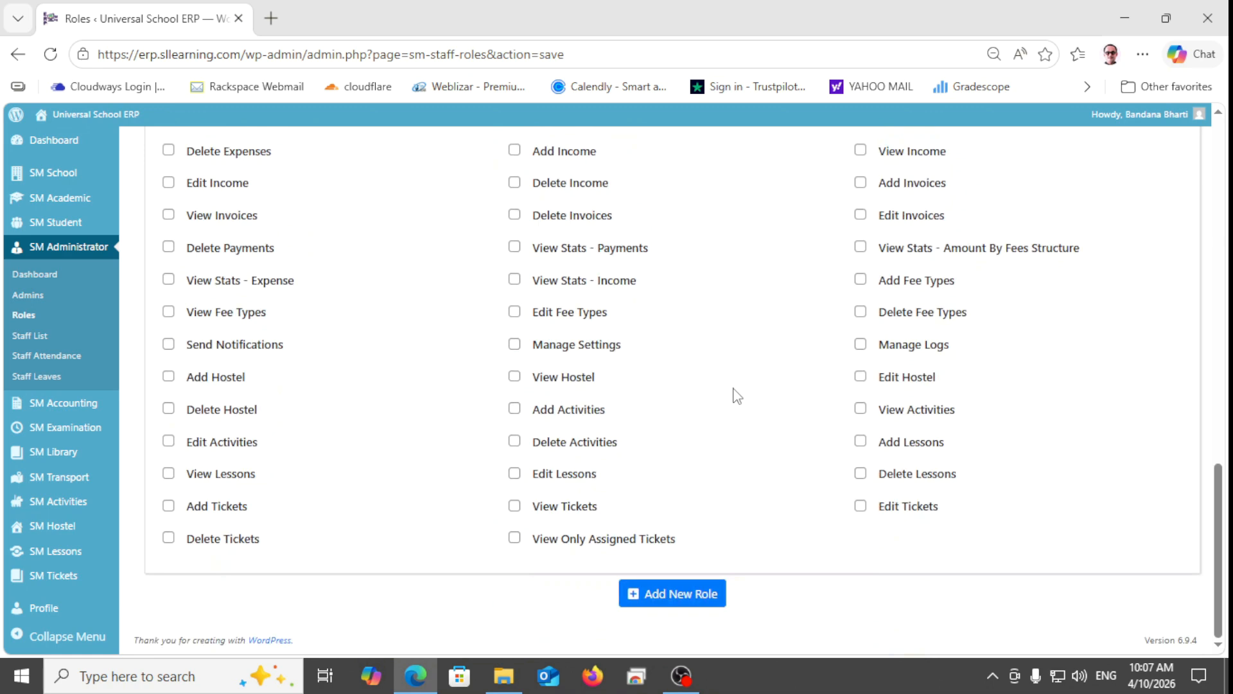
{"action": "left_click", "coordinate": [680, 594]}
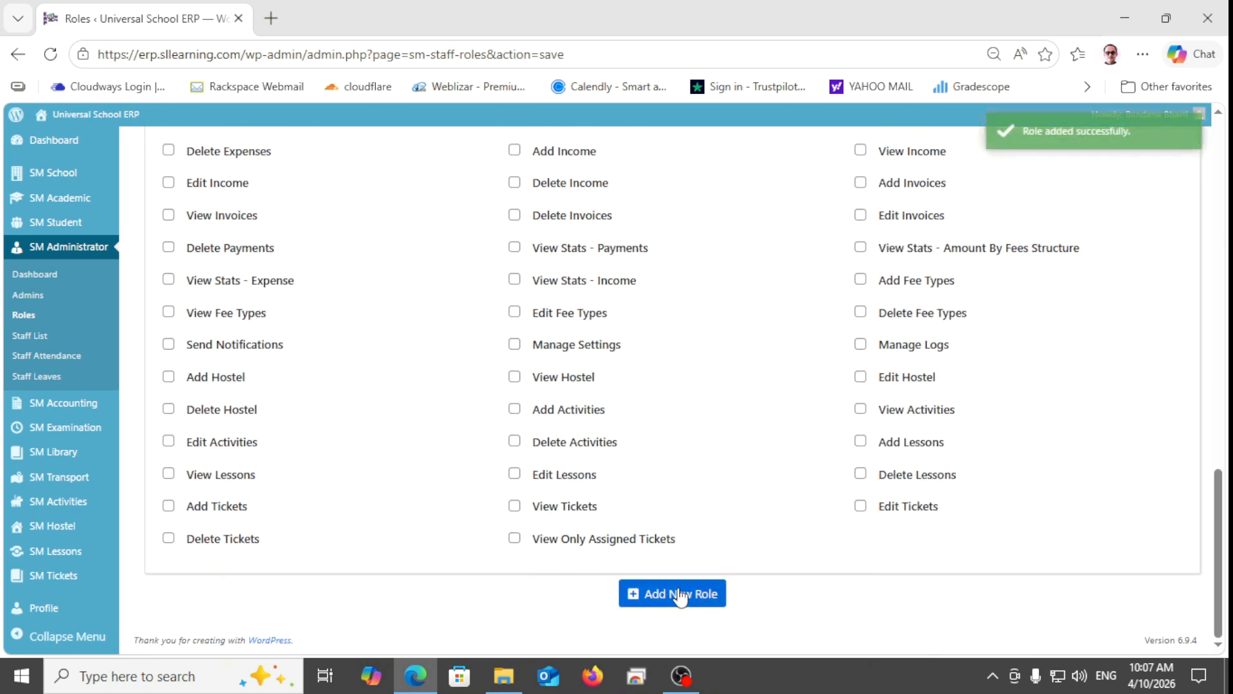
Return to the list of all roles and expand the Librarian entry to view its available actions.
{"action": "scroll", "coordinate": [710, 547], "scroll_direction": "up", "scroll_amount": 7}
{"action": "scroll", "coordinate": [709, 547], "scroll_direction": "up", "scroll_amount": 12}
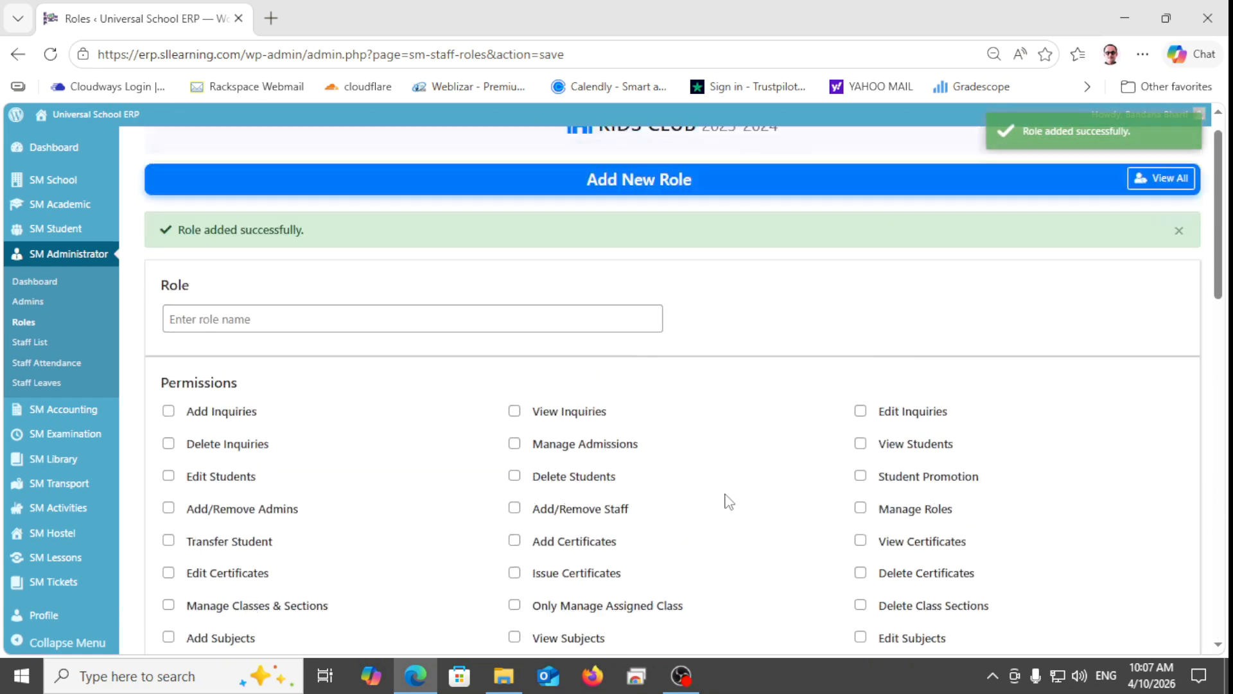
{"action": "left_click", "coordinate": [1153, 216]}
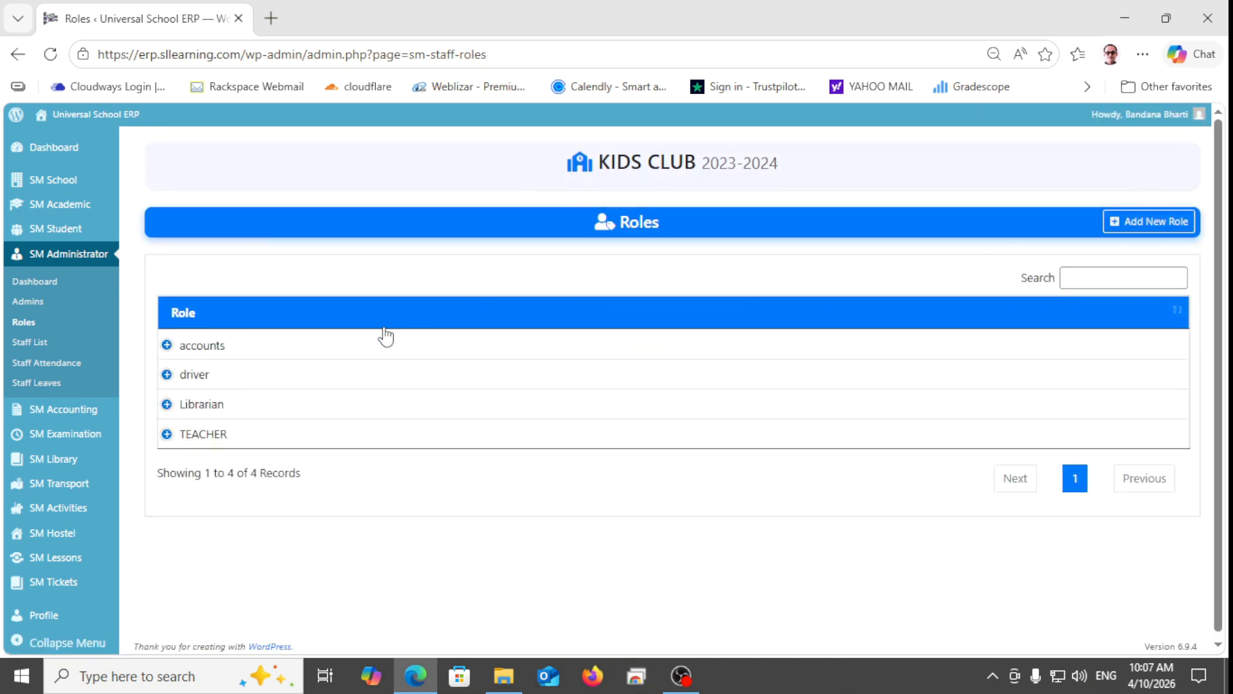
{"action": "left_click", "coordinate": [223, 414]}
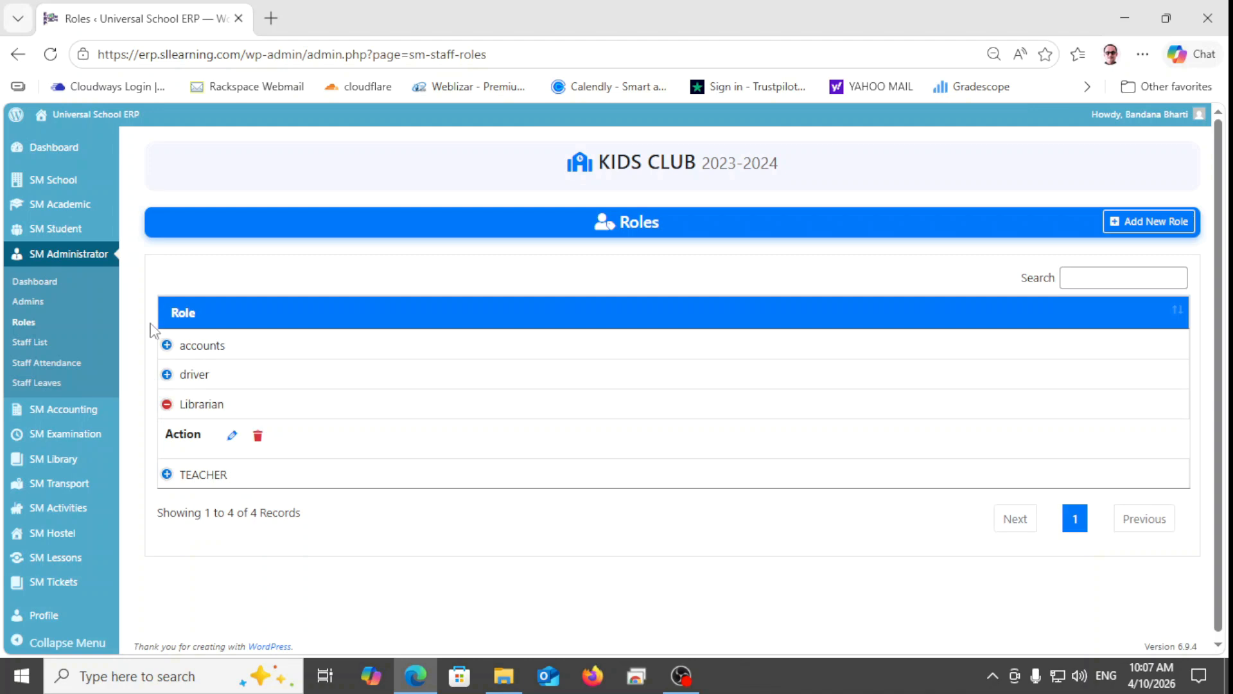
Open the staff list and examine the new staff form's personal, joining, class teacher, bus in-charge, permissions, login, Zoom and status sections.
{"action": "left_click", "coordinate": [48, 343]}
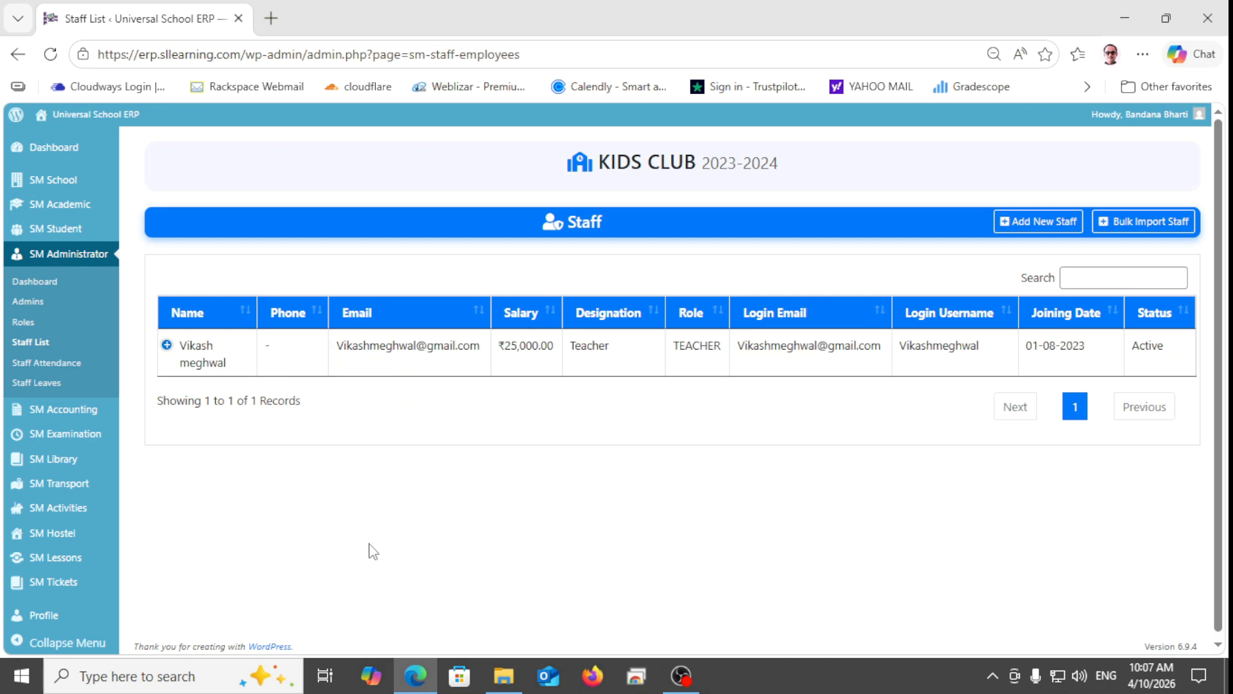
{"action": "left_click", "coordinate": [1054, 220]}
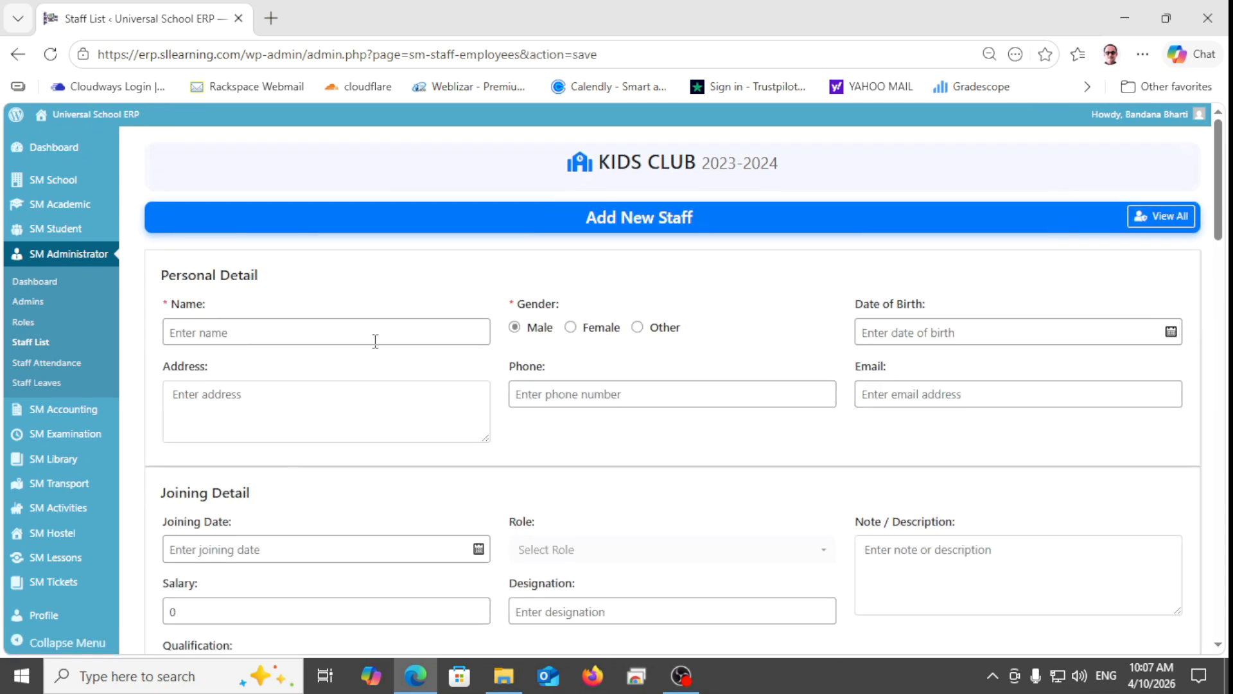
{"action": "scroll", "coordinate": [607, 354], "scroll_direction": "down", "scroll_amount": 1}
{"action": "scroll", "coordinate": [607, 352], "scroll_direction": "down", "scroll_amount": 4}
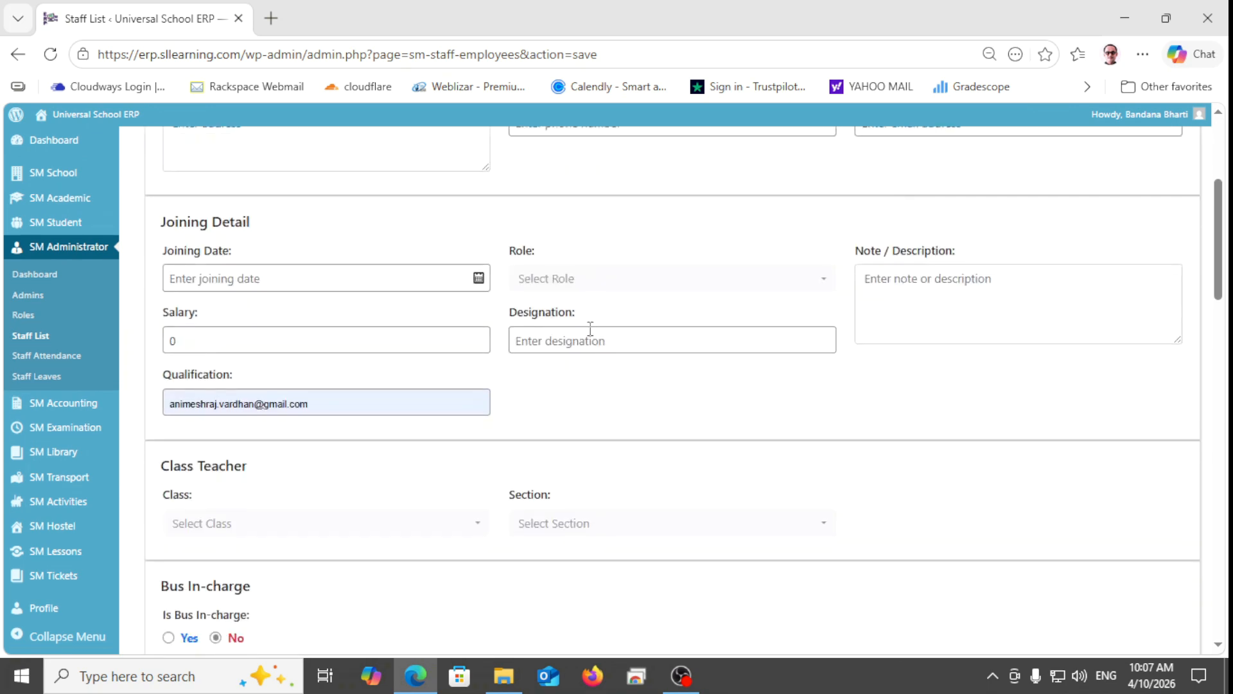
{"action": "scroll", "coordinate": [591, 329], "scroll_direction": "down", "scroll_amount": 4}
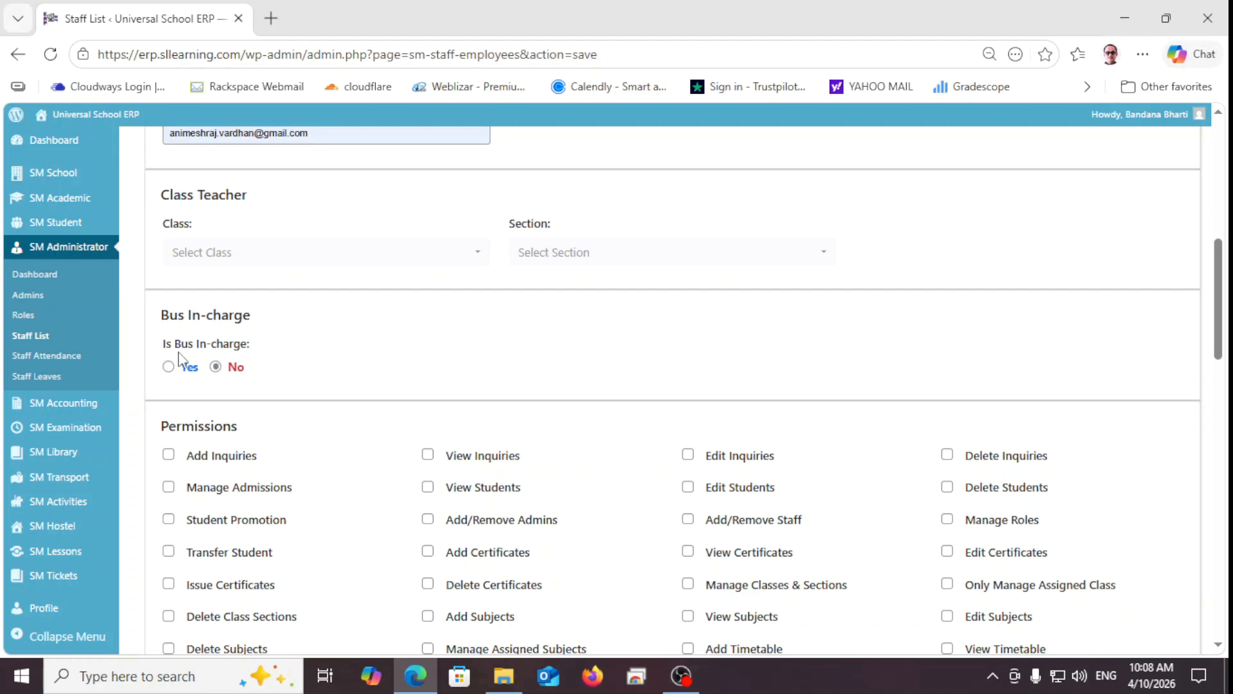
{"action": "scroll", "coordinate": [361, 389], "scroll_direction": "down", "scroll_amount": 4}
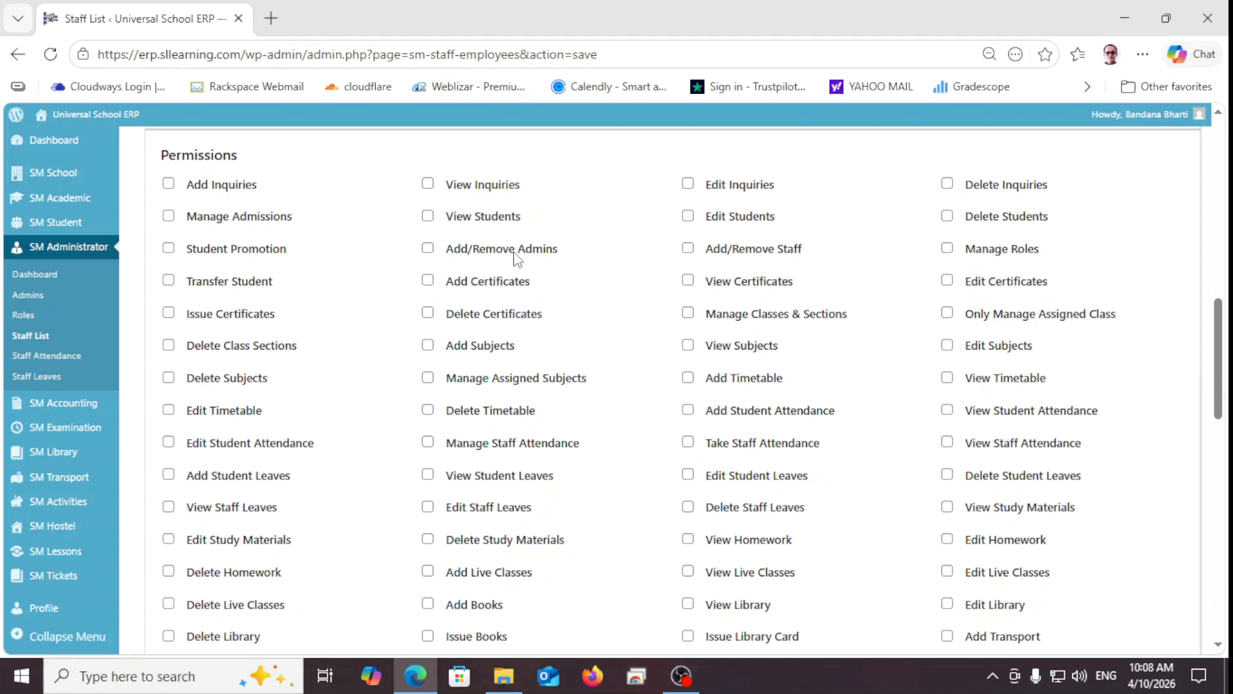
{"action": "scroll", "coordinate": [514, 257], "scroll_direction": "down", "scroll_amount": 20}
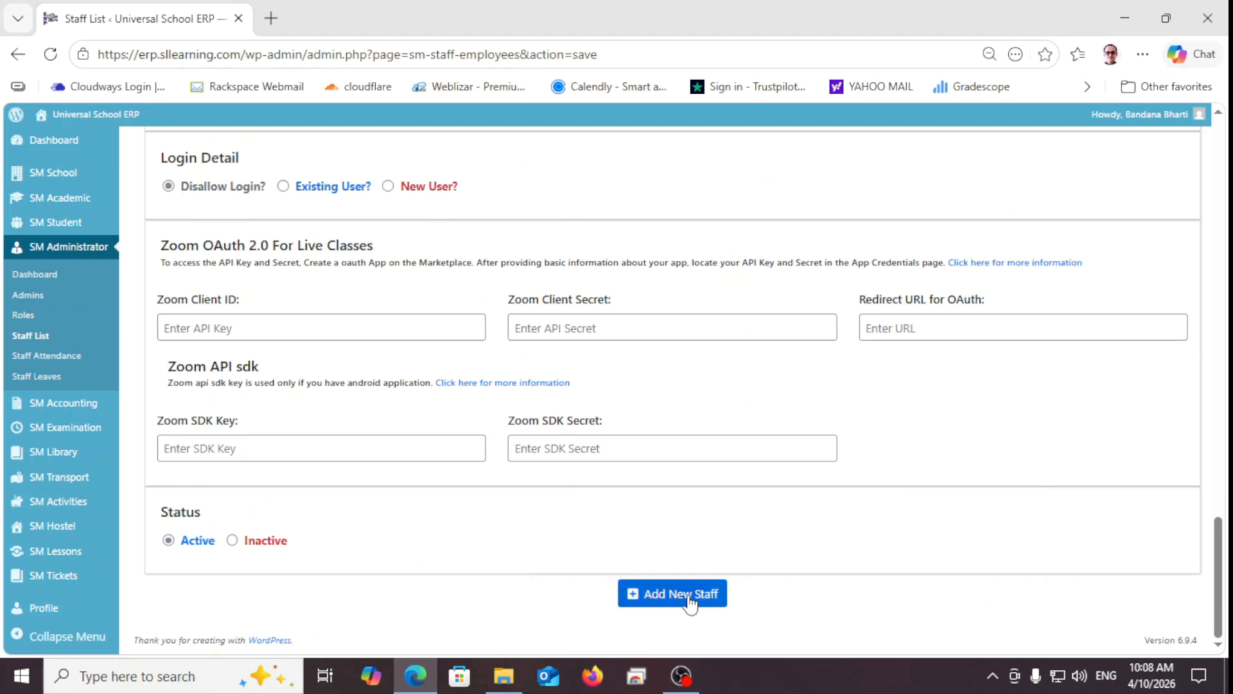
{"action": "scroll", "coordinate": [671, 587], "scroll_direction": "up", "scroll_amount": 3}
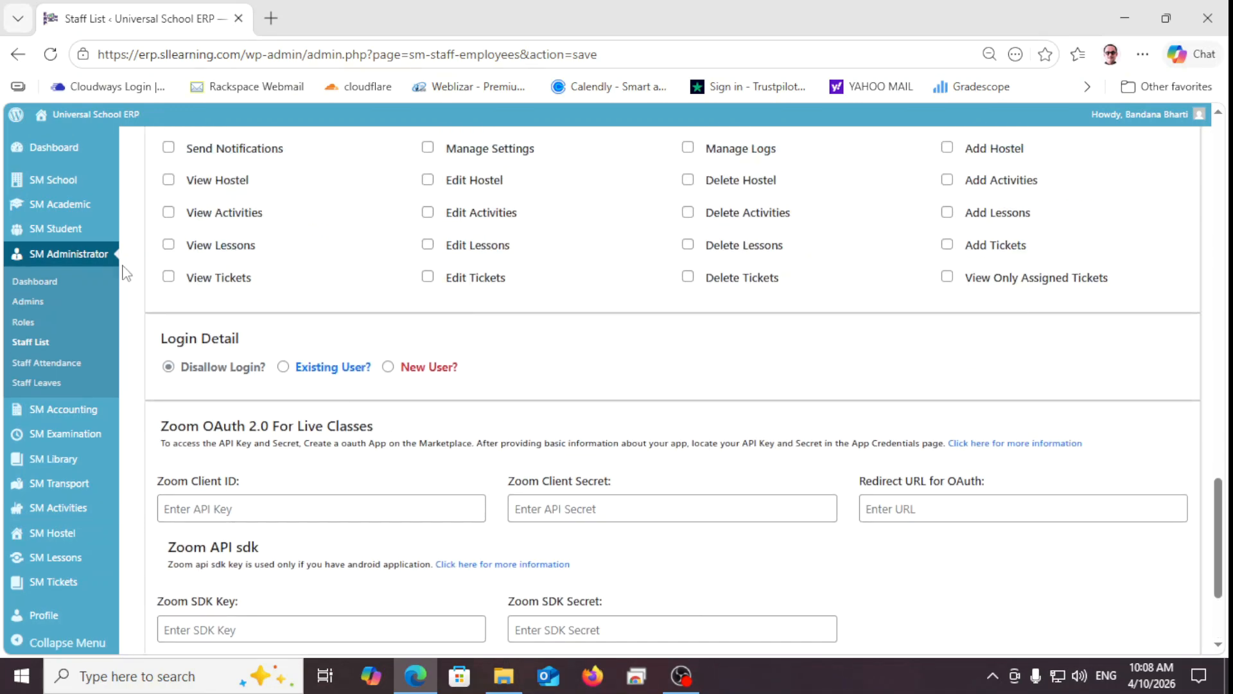
Return to the staff list and expand the teacher's entry to view its attendance report and available actions.
{"action": "left_click", "coordinate": [41, 347]}
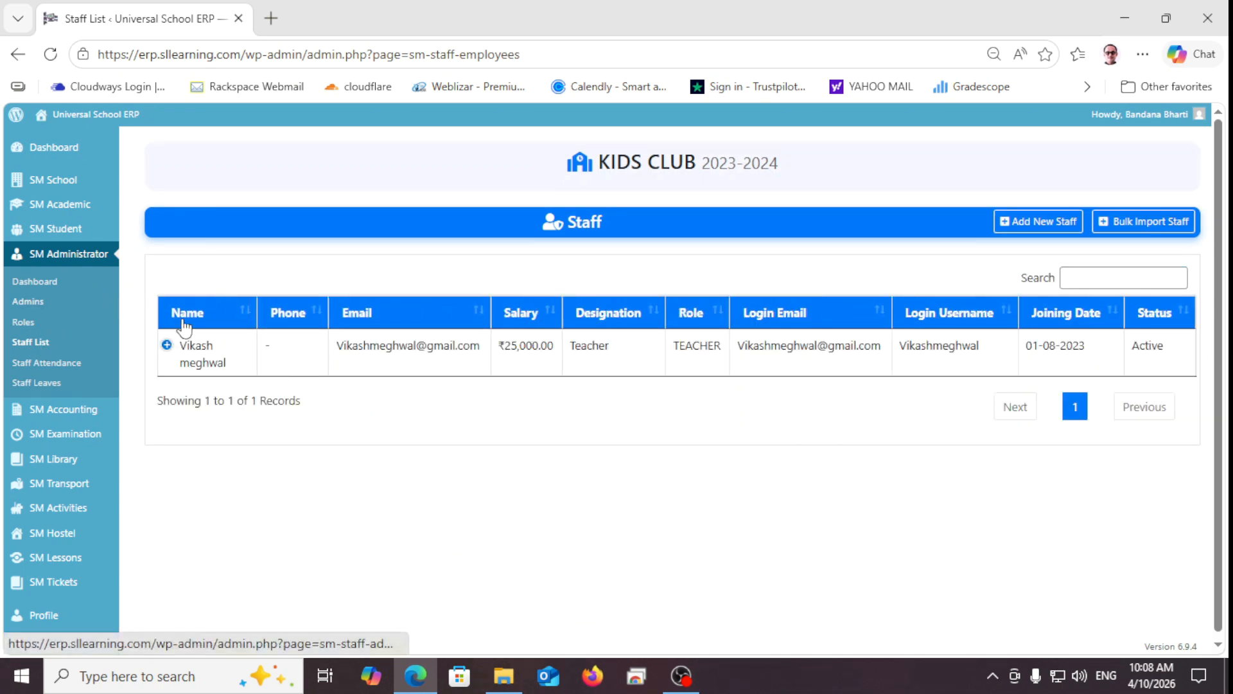
{"action": "left_click", "coordinate": [203, 361]}
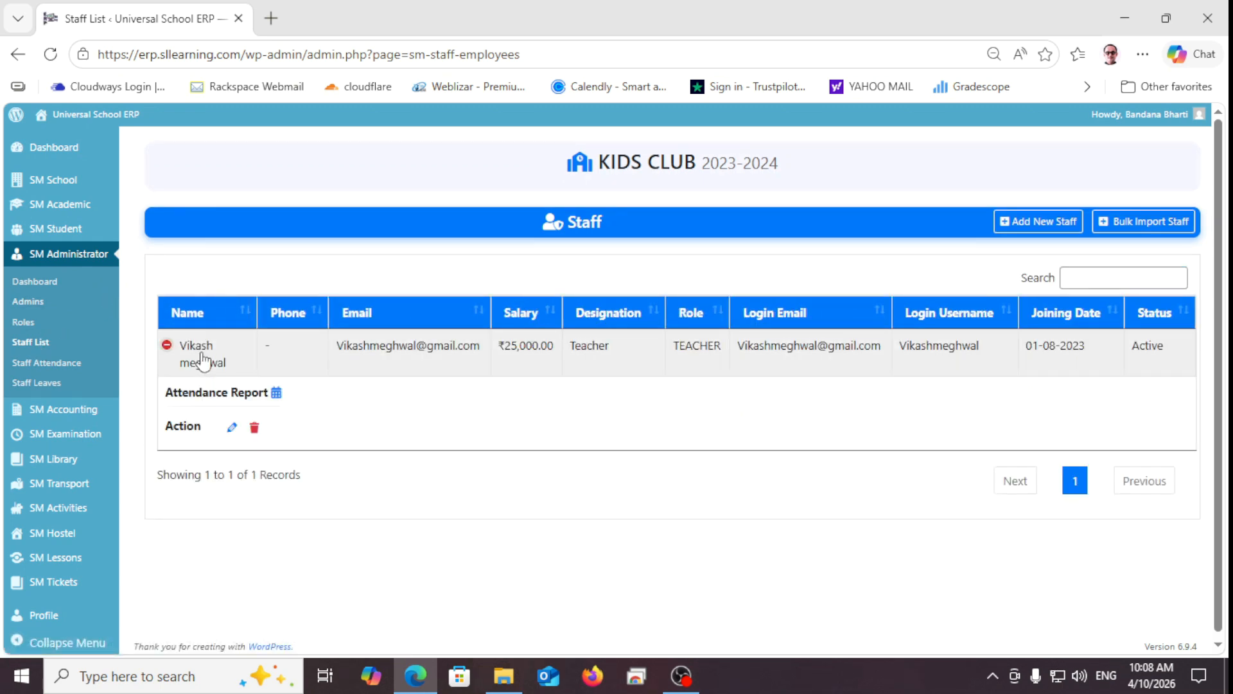
{"action": "scroll", "coordinate": [205, 360], "scroll_direction": "down", "scroll_amount": 1}
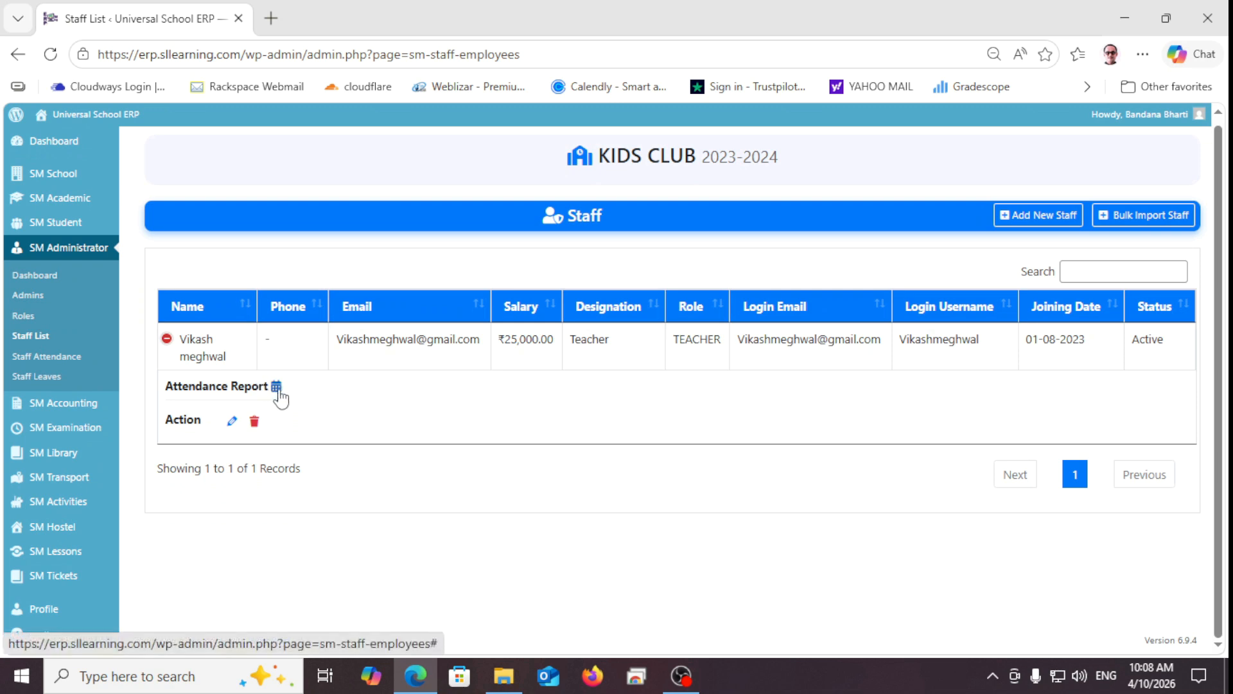
Open the teacher's staff record for editing and review its joining details, class teacher, bus in-charge and permissions sections.
{"action": "left_click", "coordinate": [234, 425]}
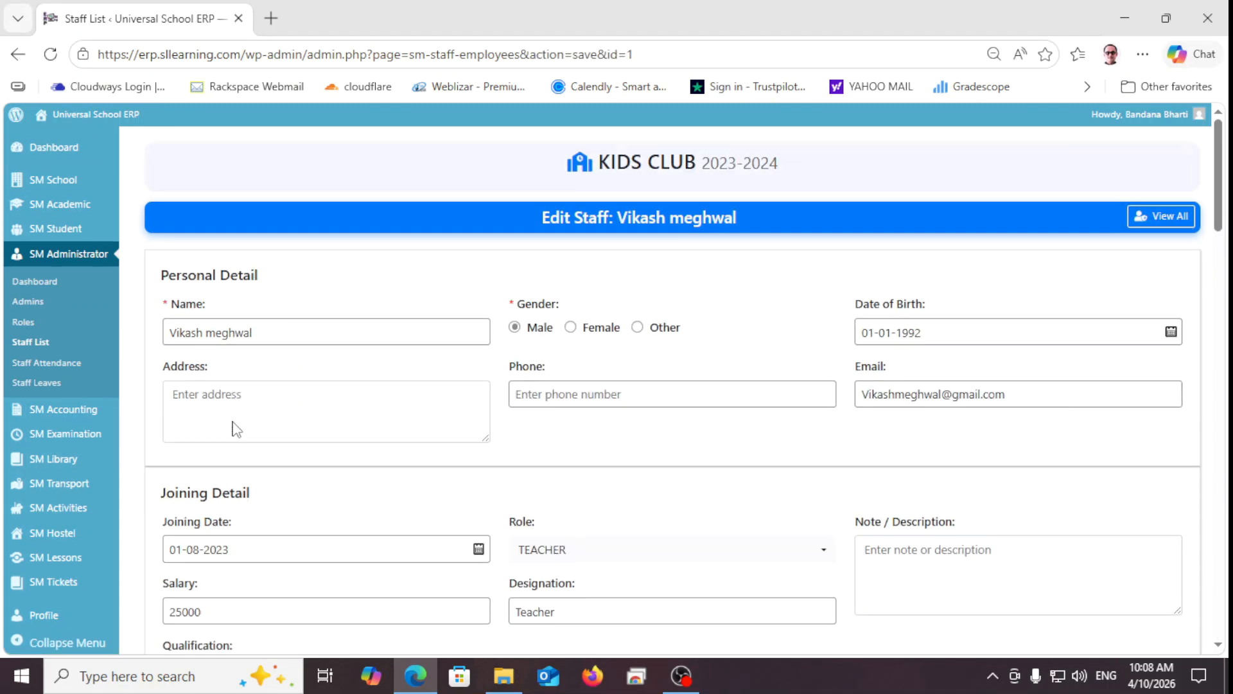
{"action": "scroll", "coordinate": [233, 425], "scroll_direction": "down", "scroll_amount": 3}
{"action": "scroll", "coordinate": [234, 419], "scroll_direction": "down", "scroll_amount": 3}
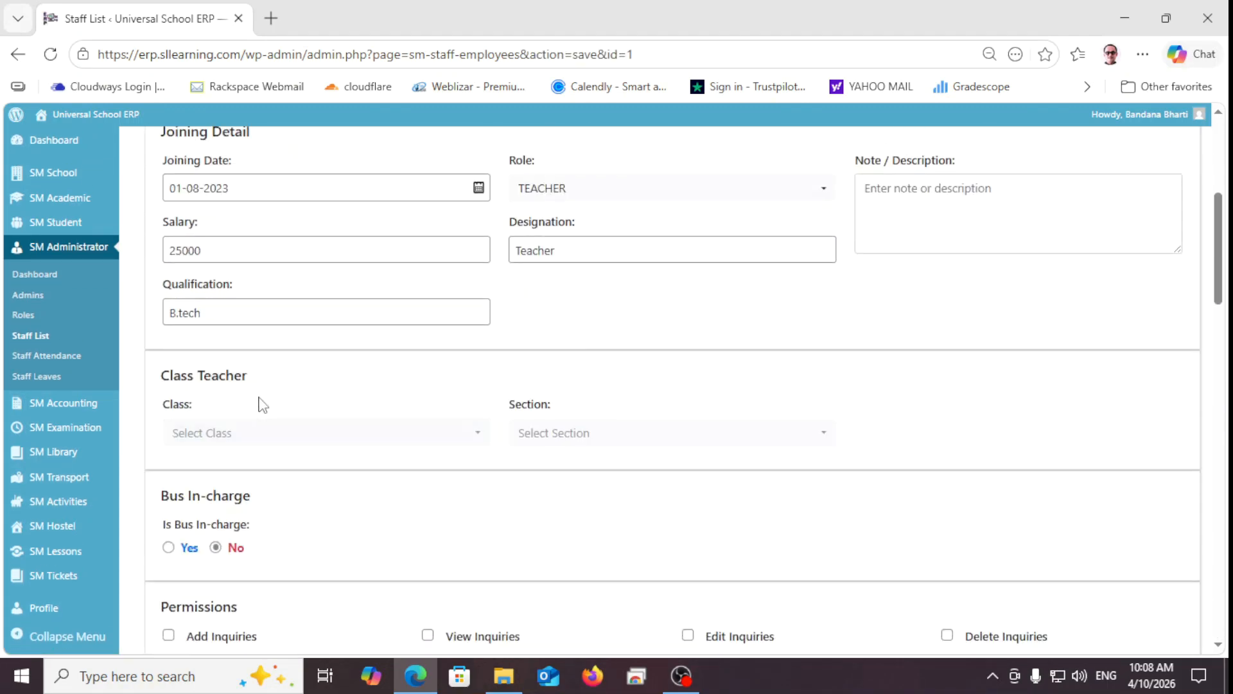
{"action": "left_click", "coordinate": [236, 454]}
{"action": "left_click", "coordinate": [630, 457]}
{"action": "scroll", "coordinate": [631, 459], "scroll_direction": "down", "scroll_amount": 4}
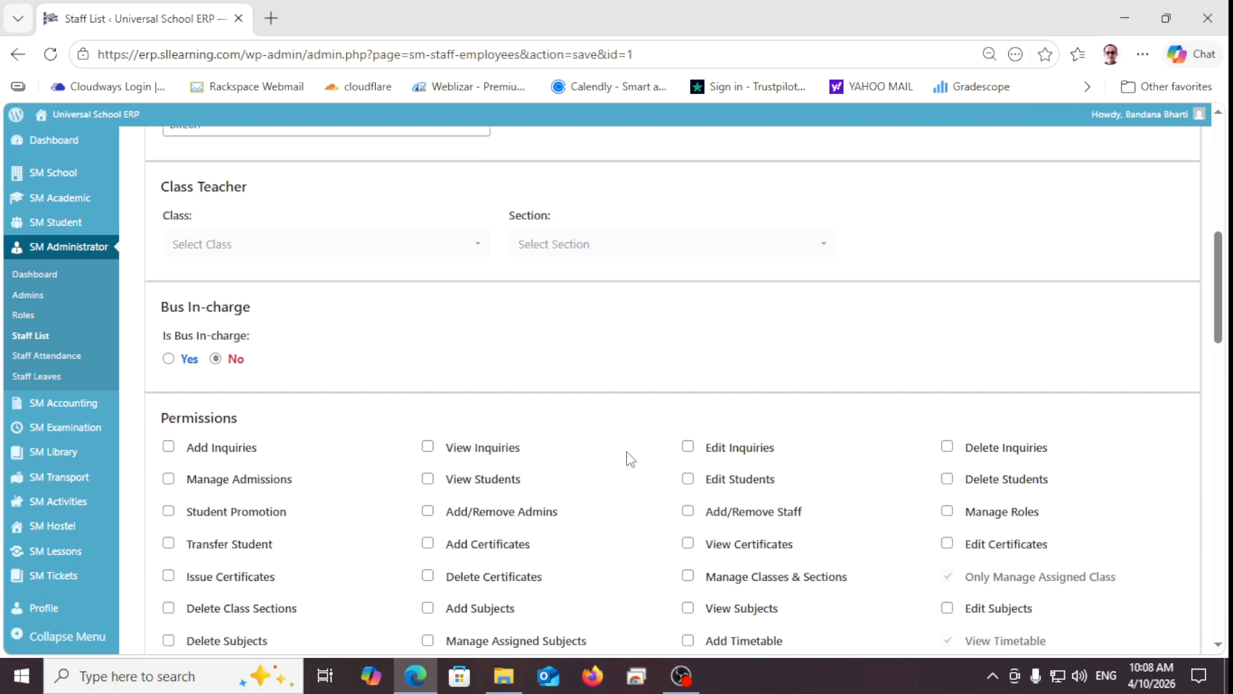
Open the staff attendance view, browse the 2026 months and try to view attendance without choosing a month.
{"action": "left_click", "coordinate": [67, 358]}
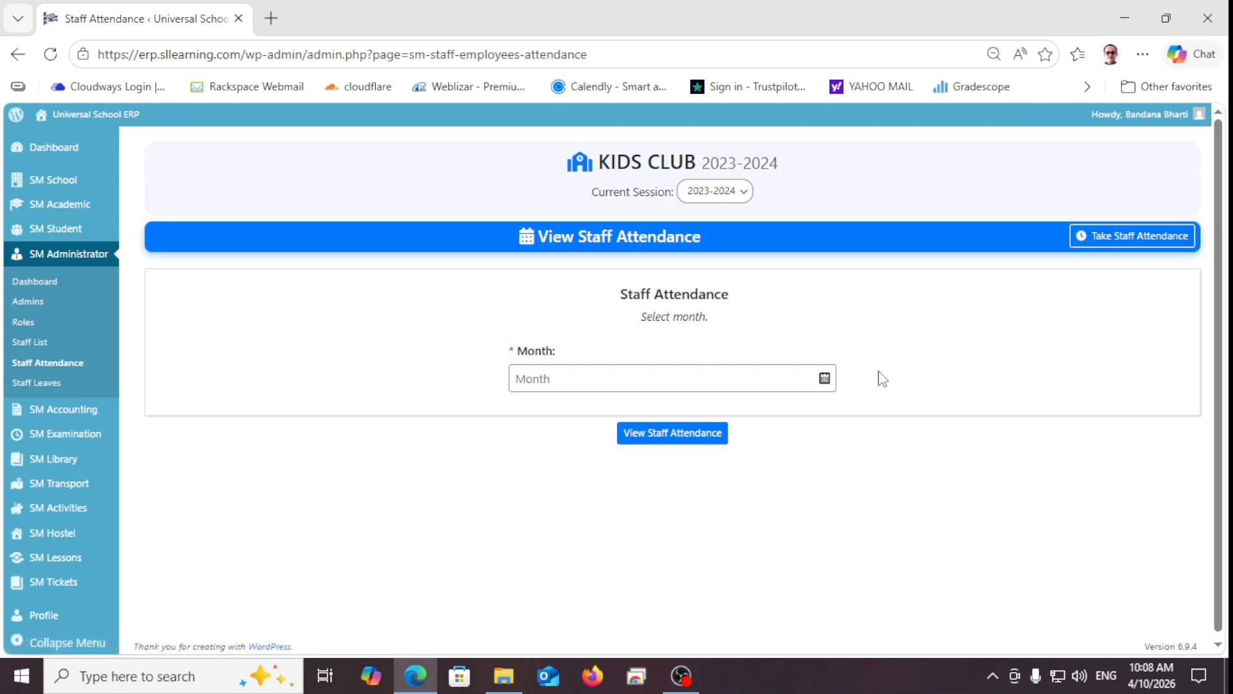
{"action": "left_click", "coordinate": [824, 379]}
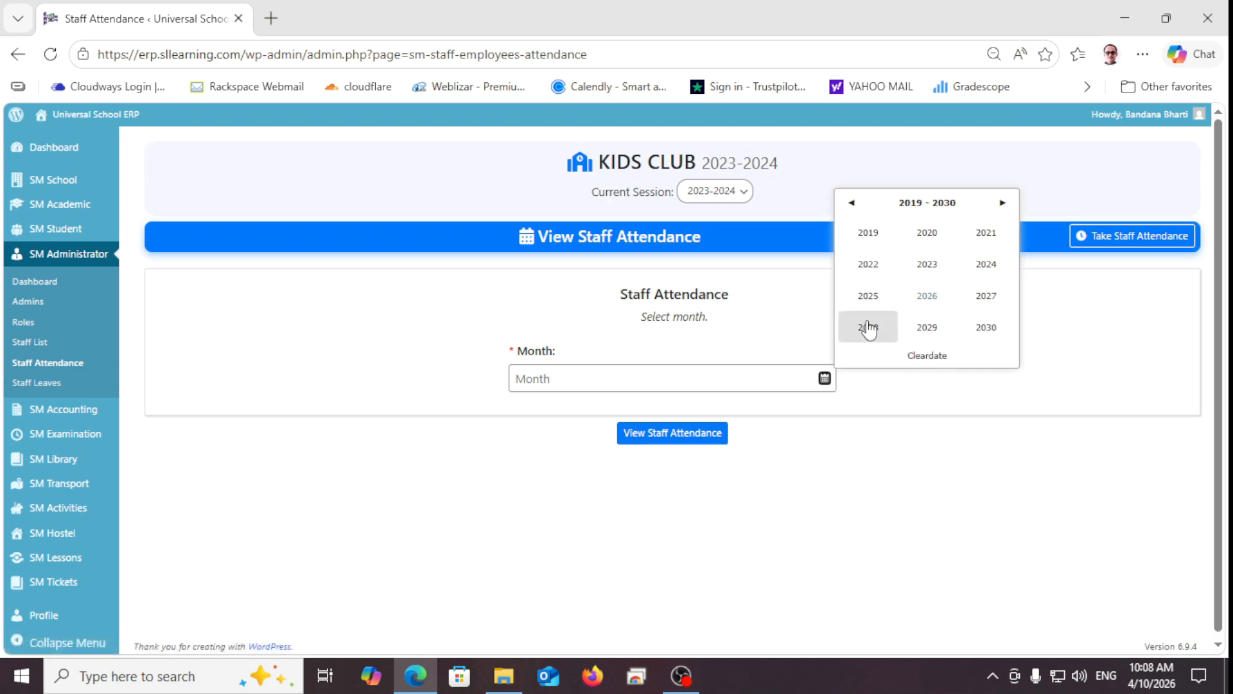
{"action": "left_click", "coordinate": [915, 298]}
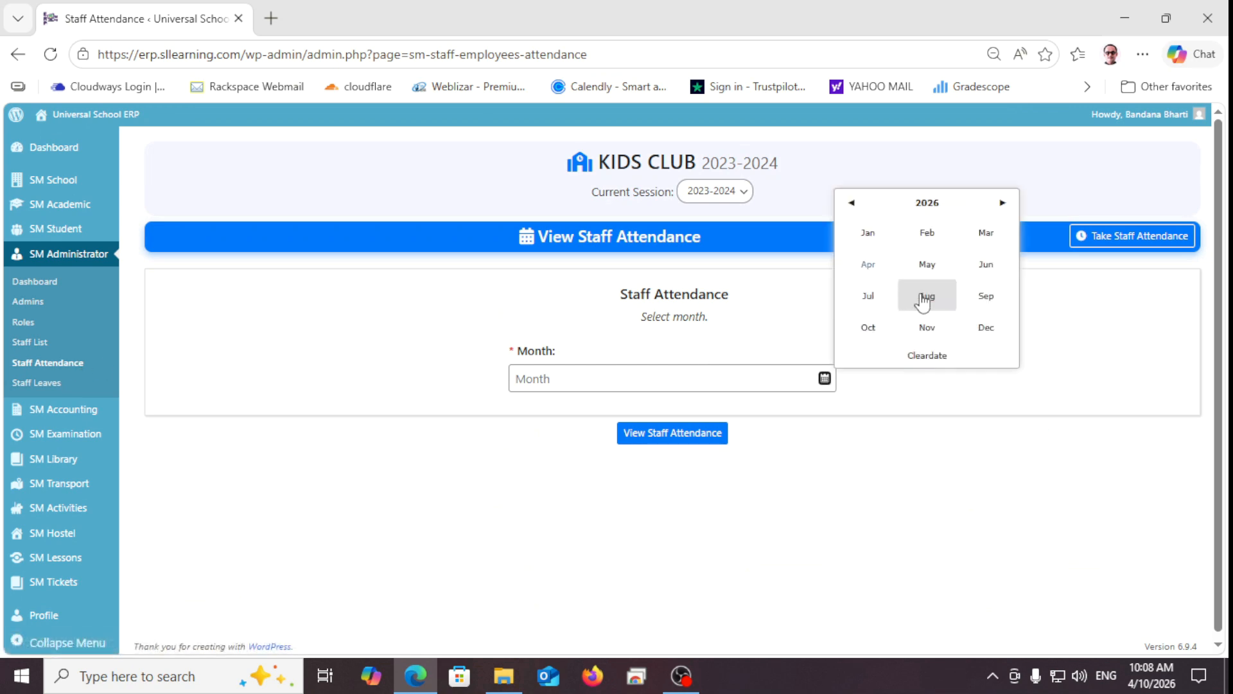
{"action": "left_click", "coordinate": [630, 434]}
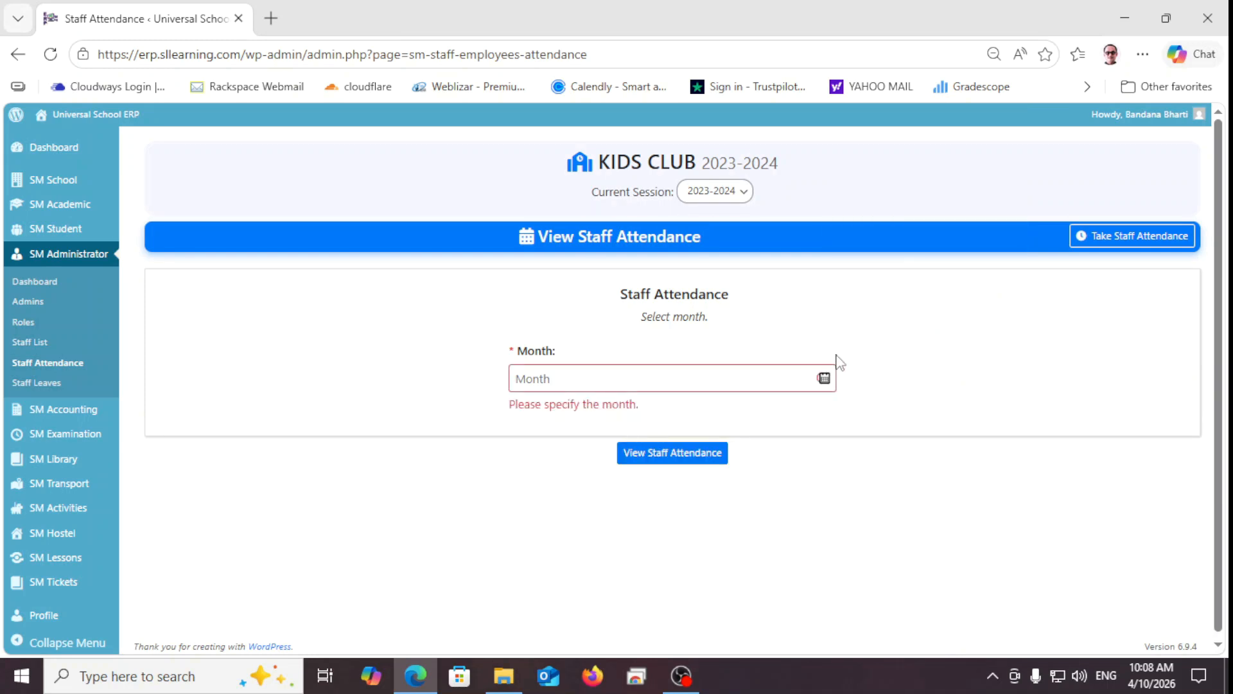
Switch to taking staff attendance and try to manage it without specifying a date.
{"action": "left_click", "coordinate": [1114, 237]}
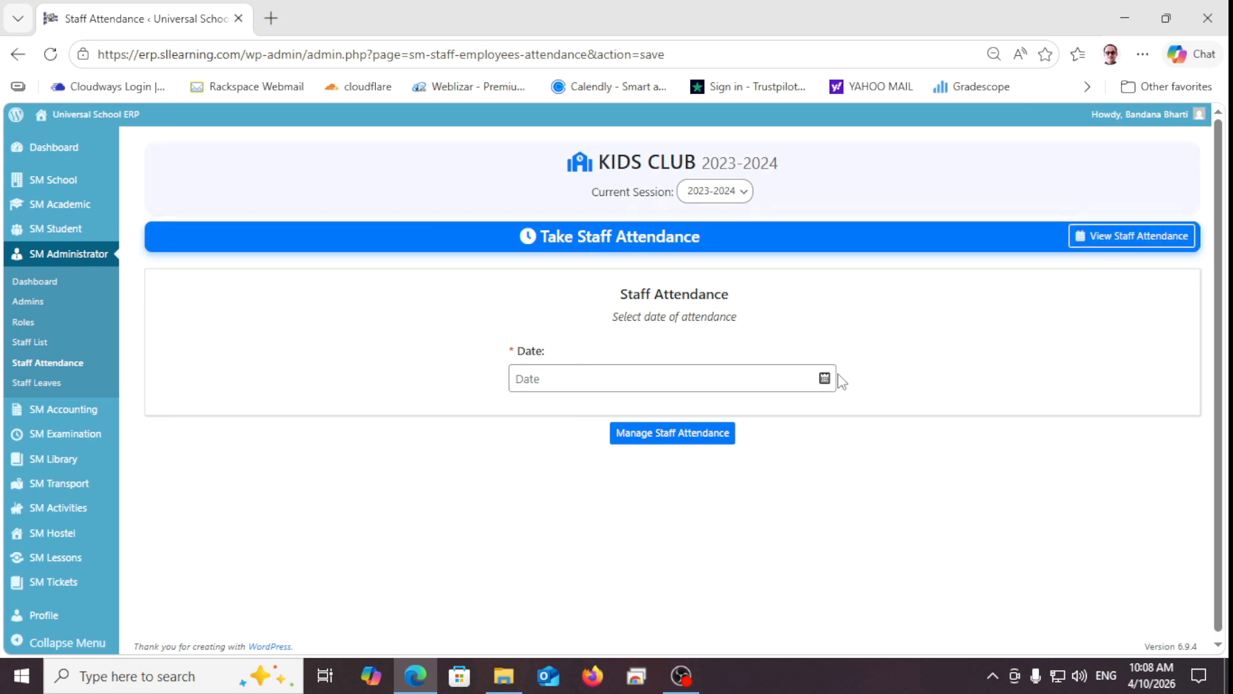
{"action": "left_click", "coordinate": [690, 439]}
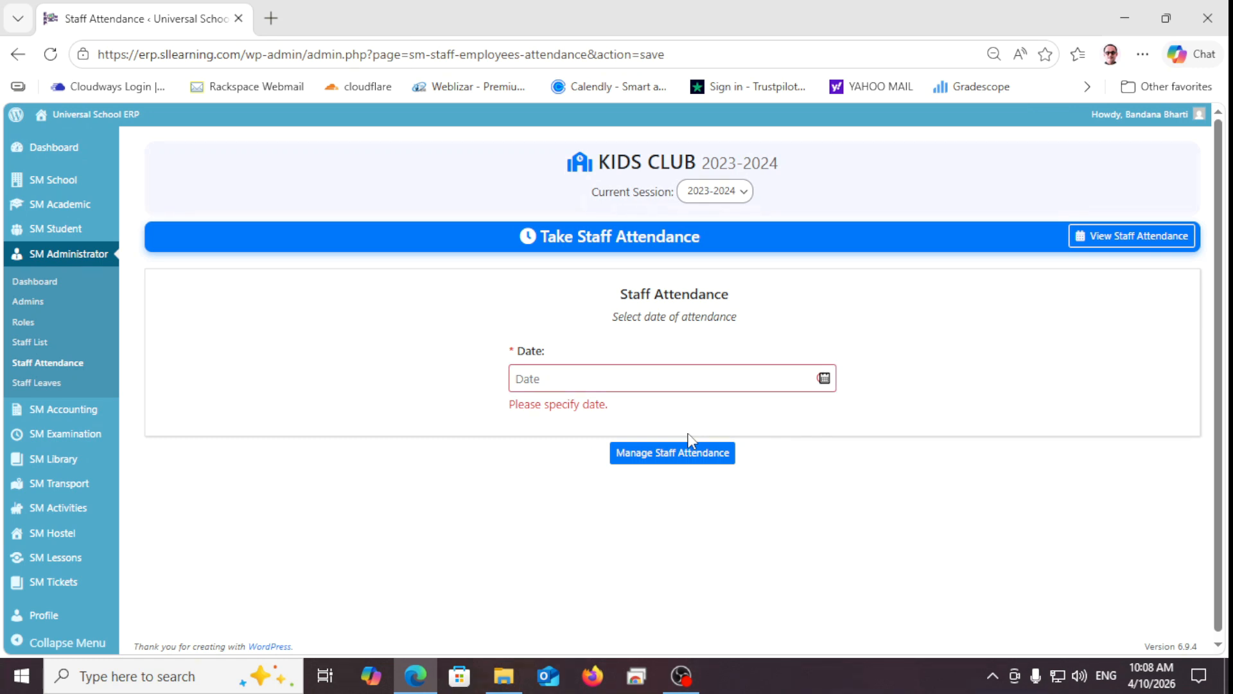
Open the staff leaves list, review the form for adding a staff leave, and return to the list.
{"action": "left_click", "coordinate": [10, 384]}
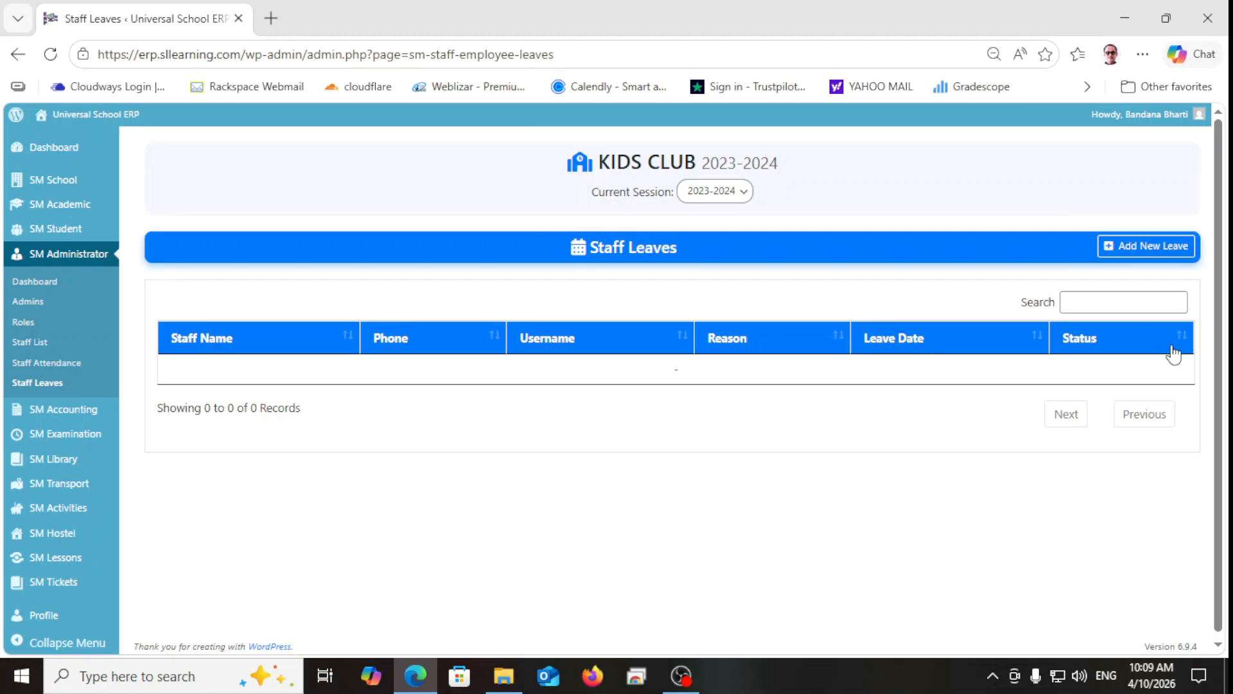
{"action": "left_click", "coordinate": [1134, 246]}
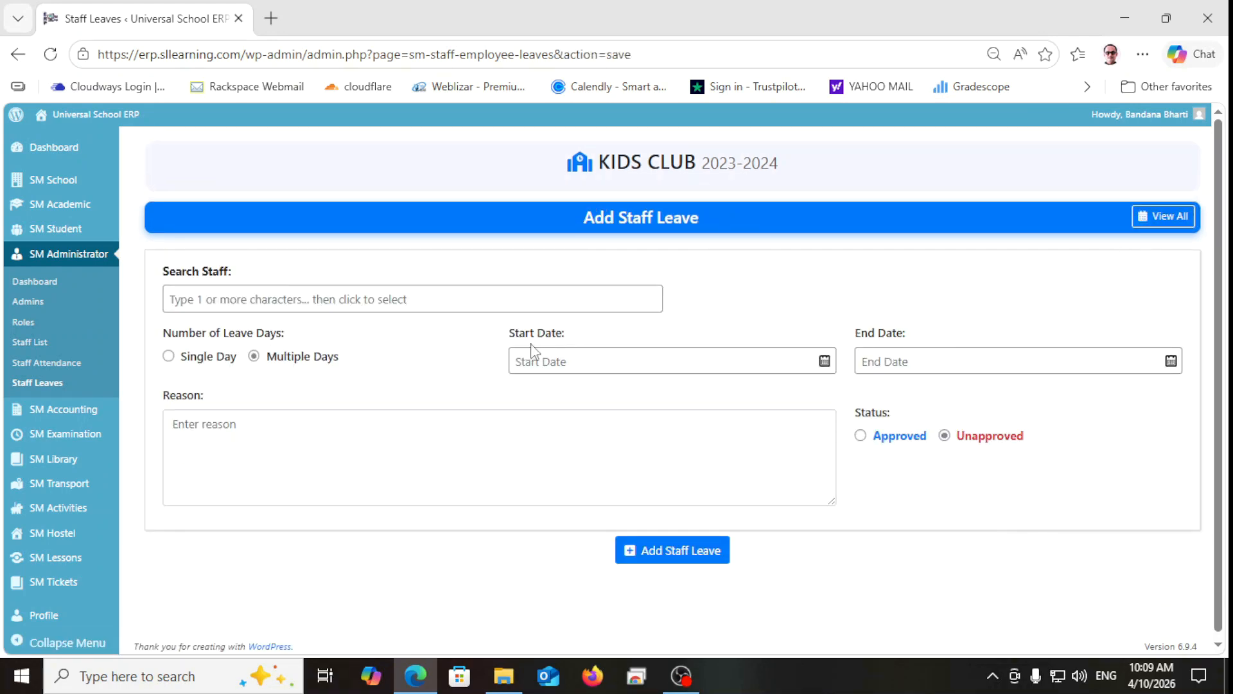
{"action": "left_click", "coordinate": [350, 304]}
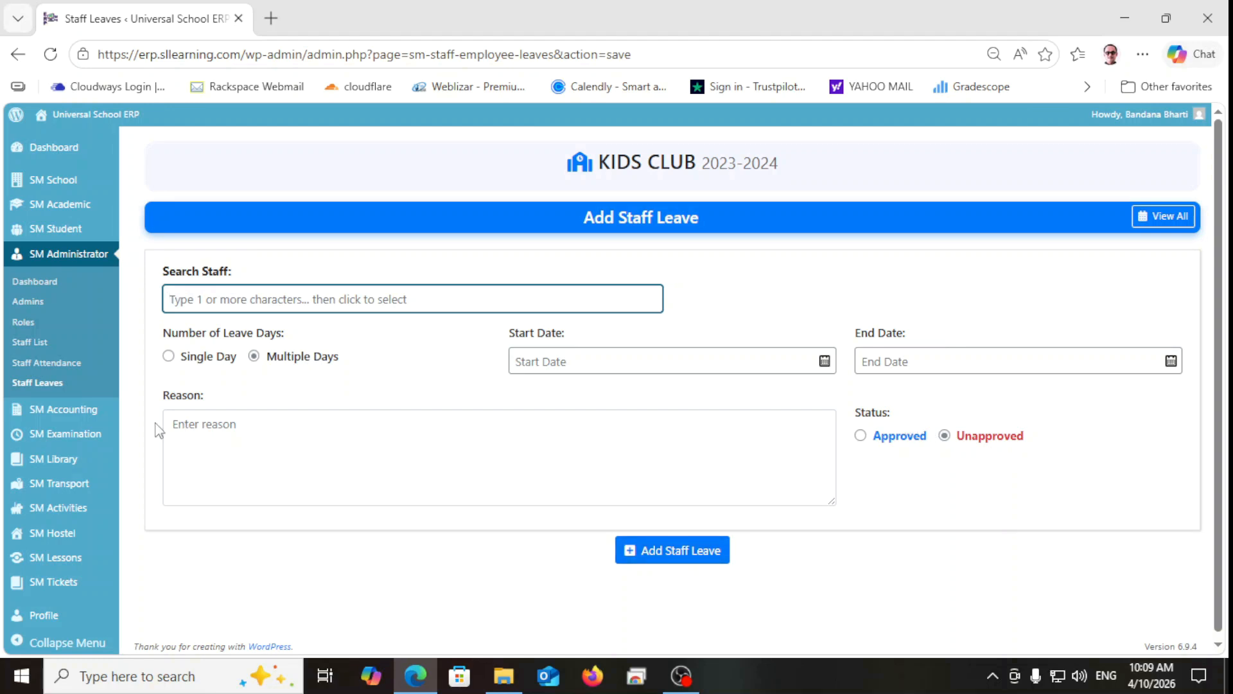
{"action": "left_click", "coordinate": [56, 385]}
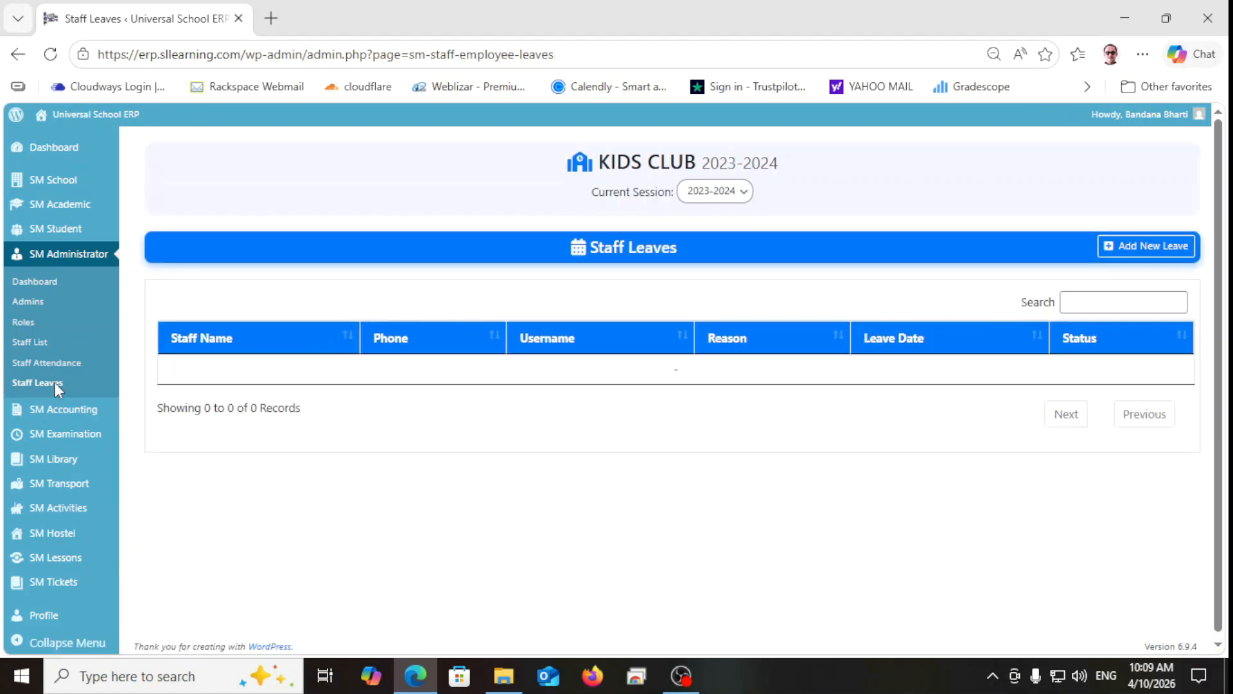